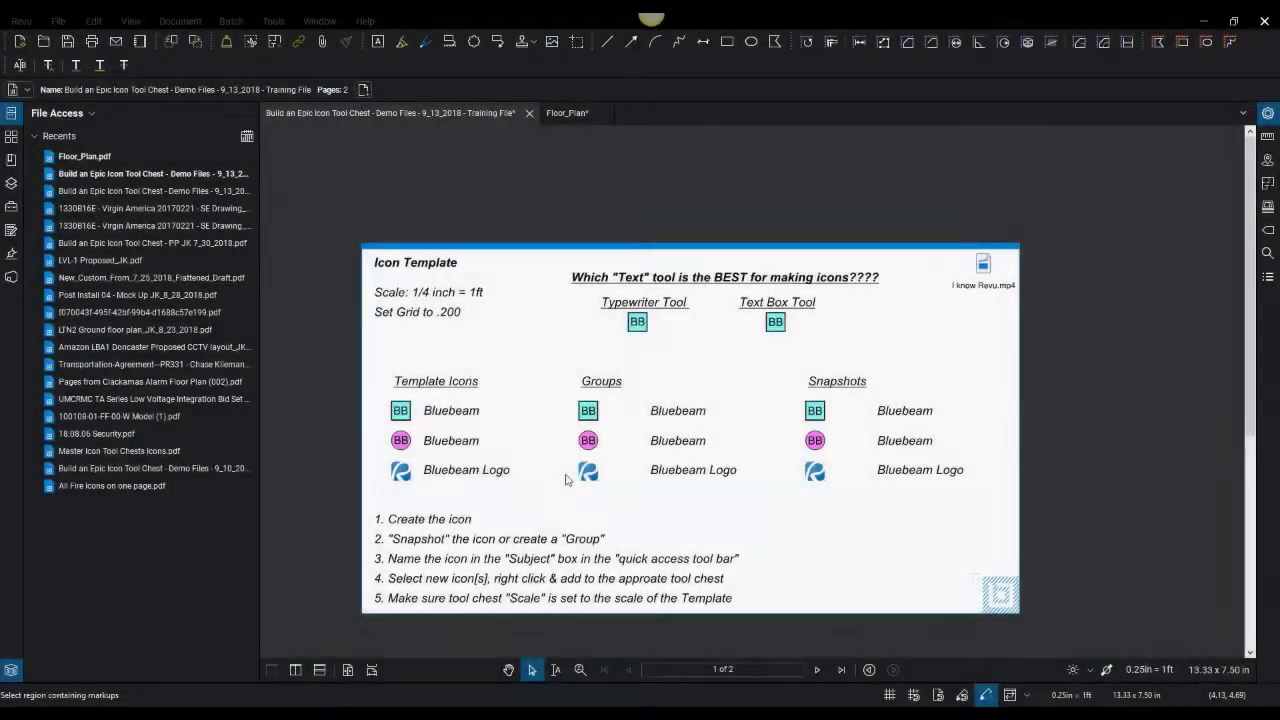
- Examine the Icon Template page and its square BB icon under Template Icons
scroll(565, 480, up, 1)
drag(551, 469, 562, 453)
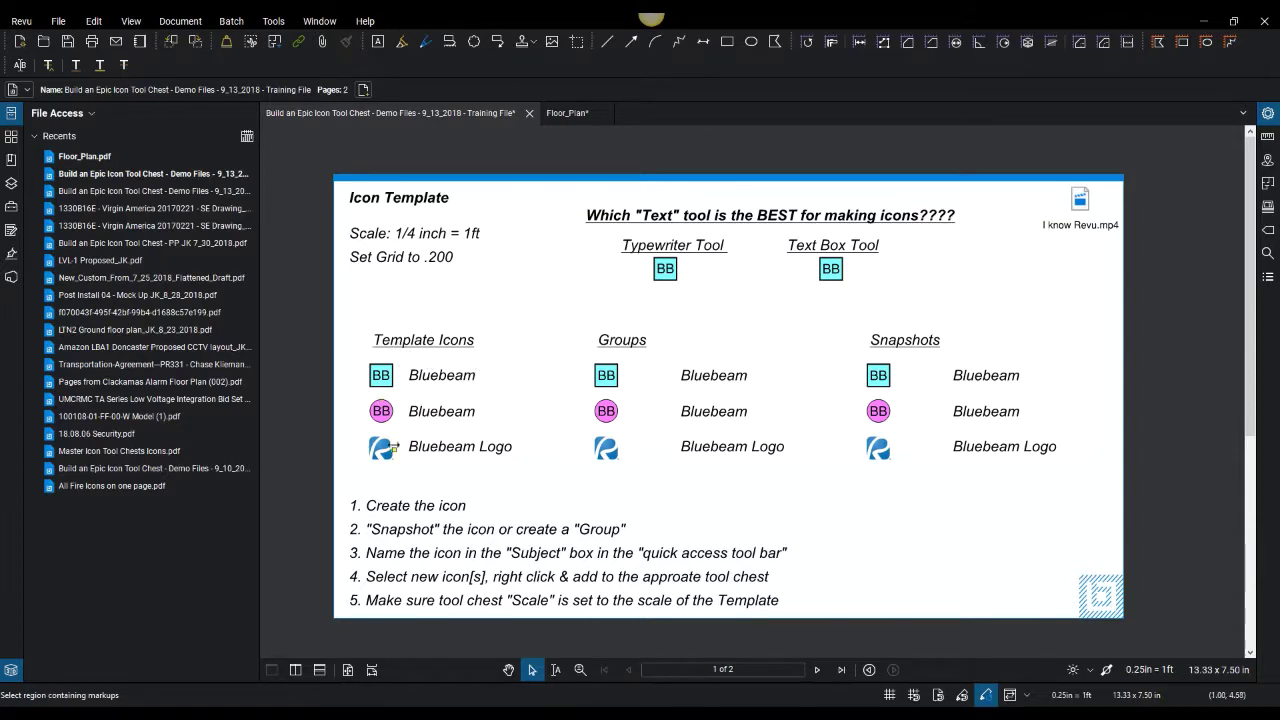
scroll(383, 381, up, 4)
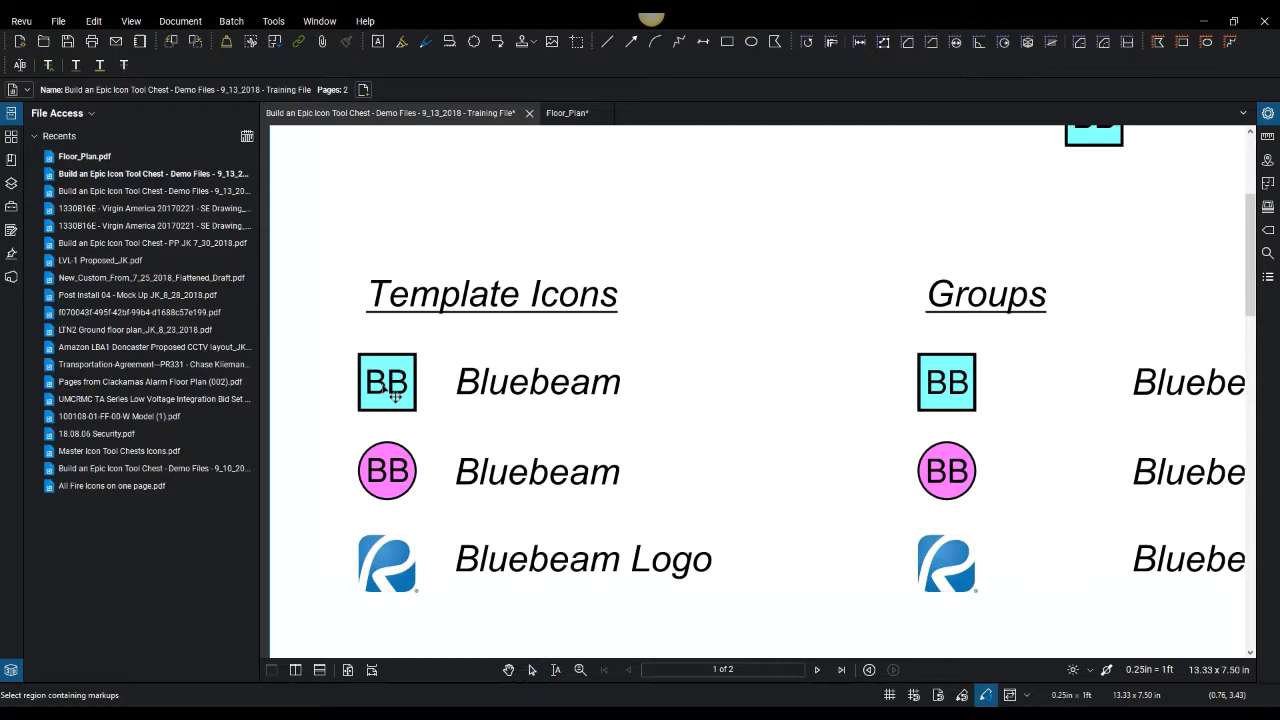
click(395, 396)
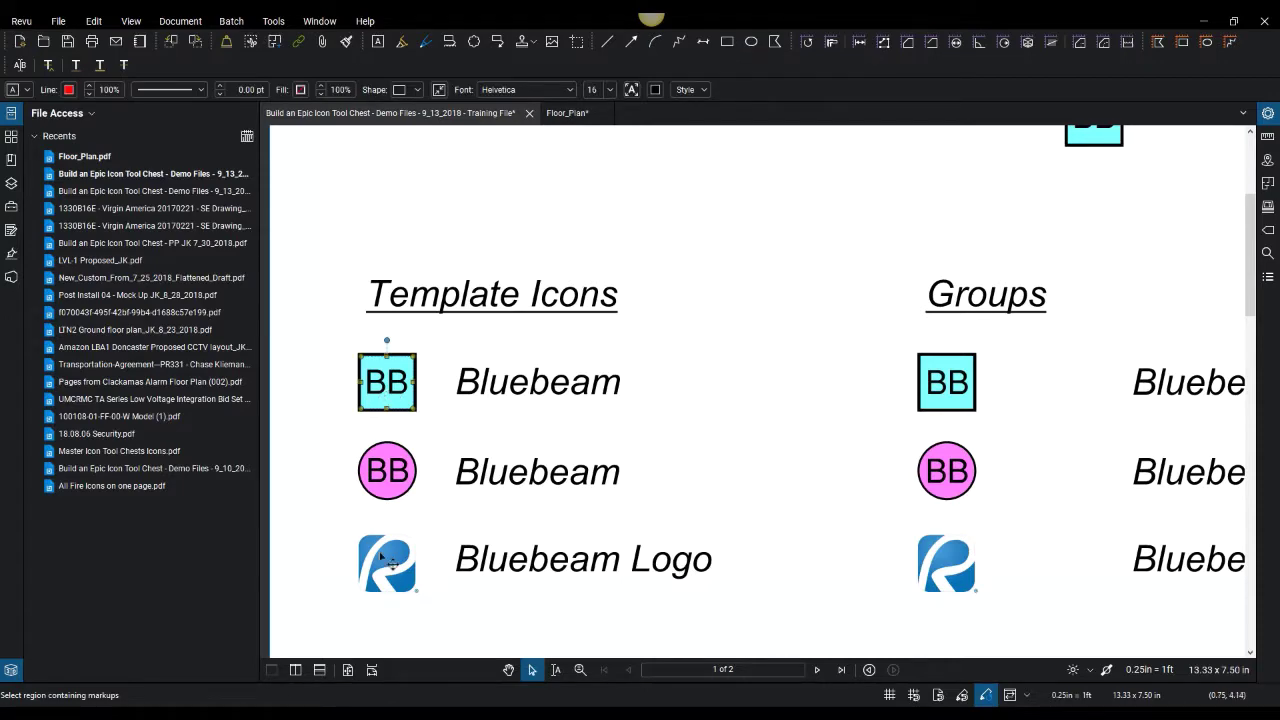
scroll(480, 523, down, 4)
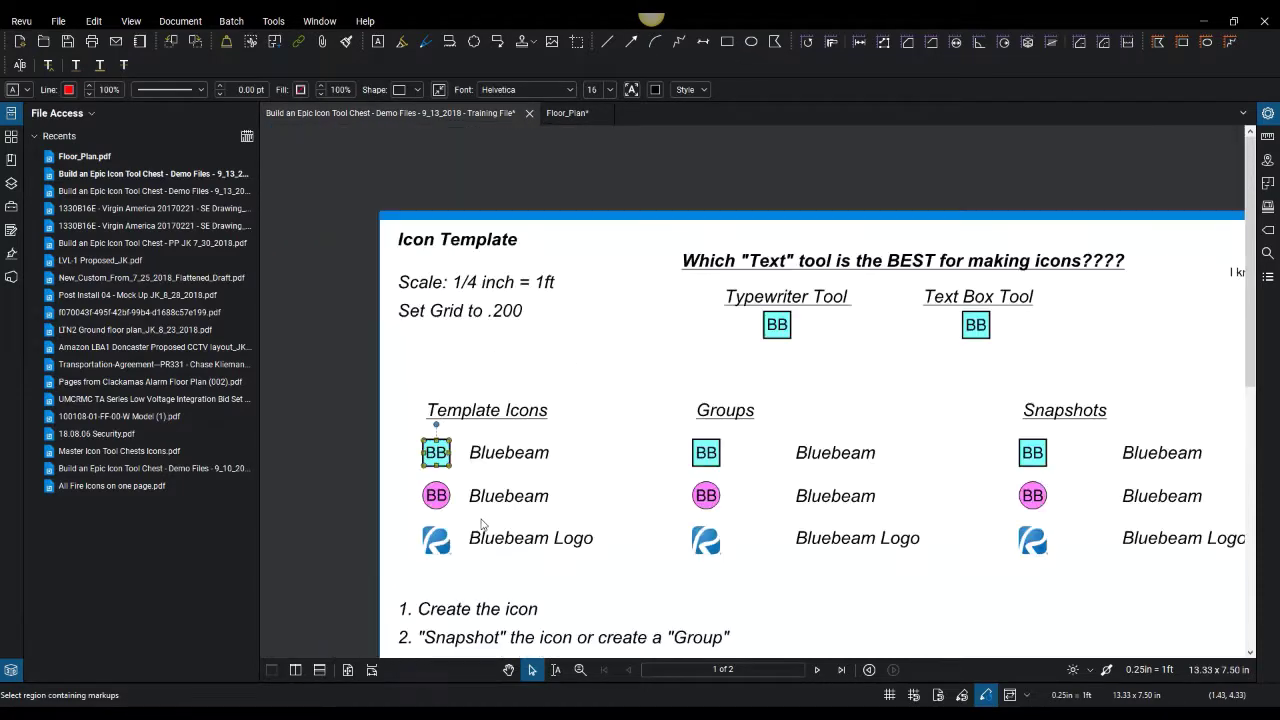
scroll(481, 523, down, 2)
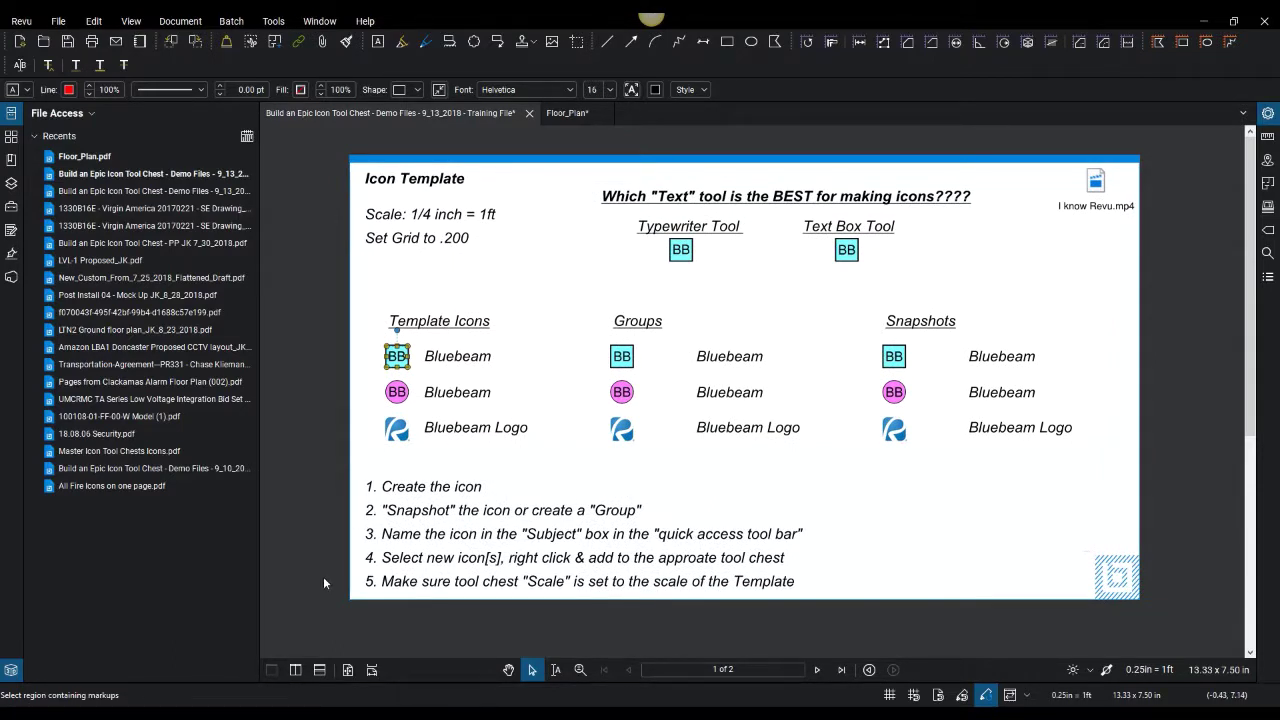
drag(324, 577, 334, 585)
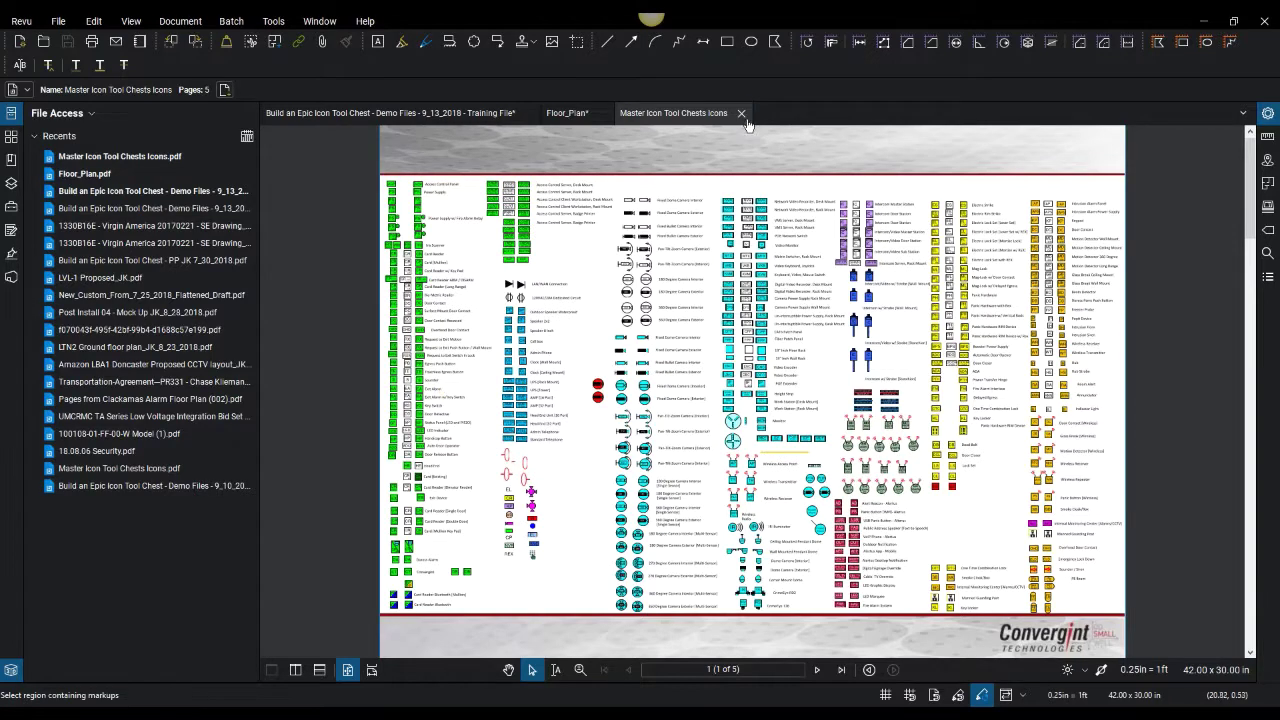
- Return to the training file and inspect the square BB template icon's text and rectangle as separate markups in the Markups List
click(463, 114)
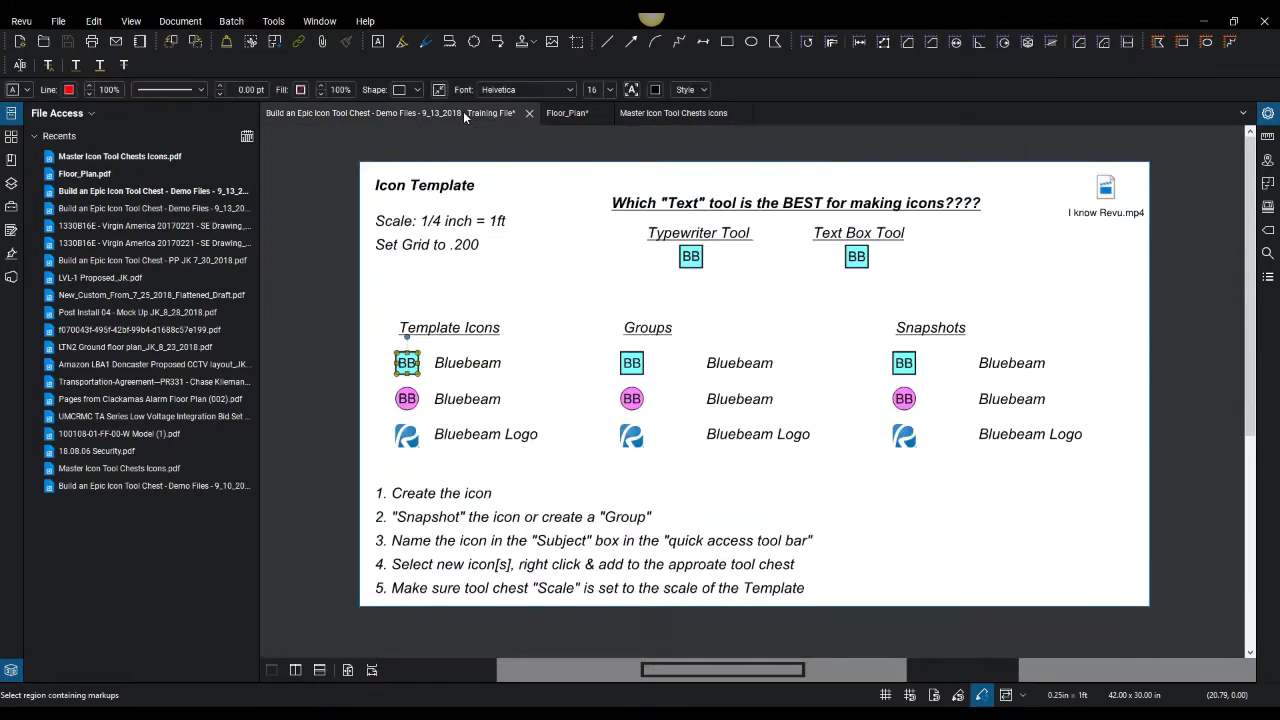
click(578, 444)
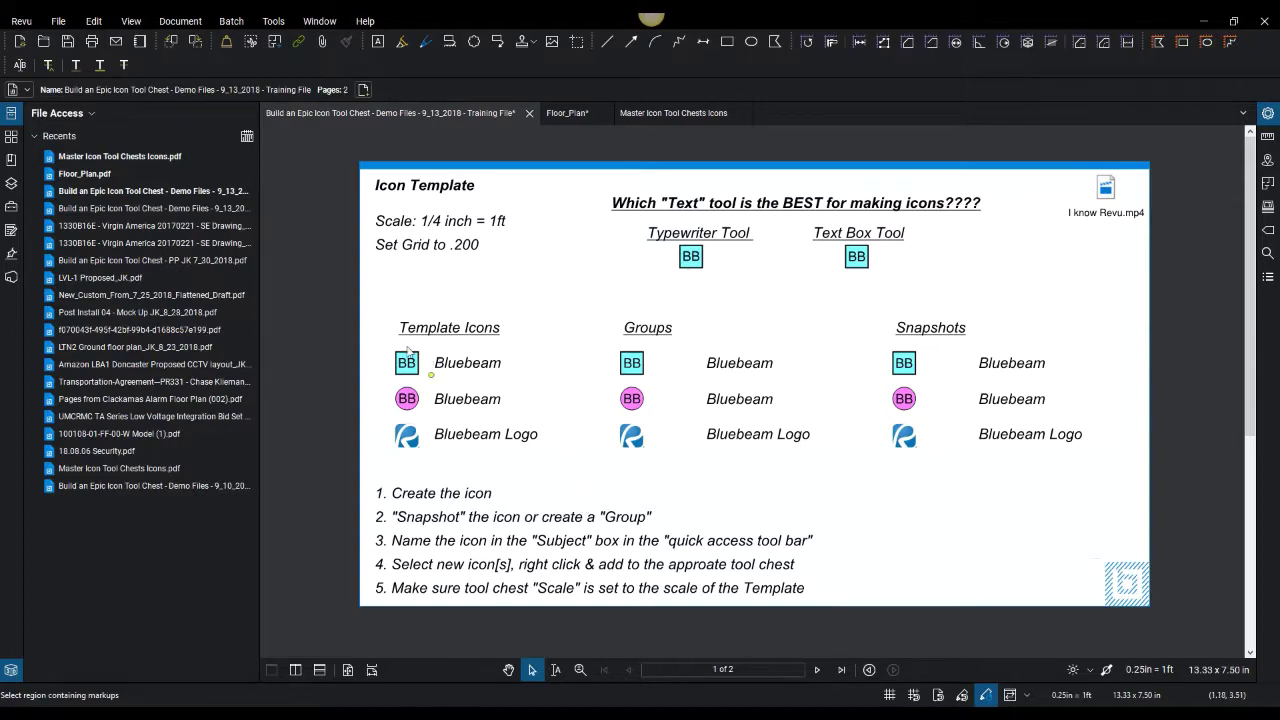
scroll(410, 365, up, 3)
click(420, 393)
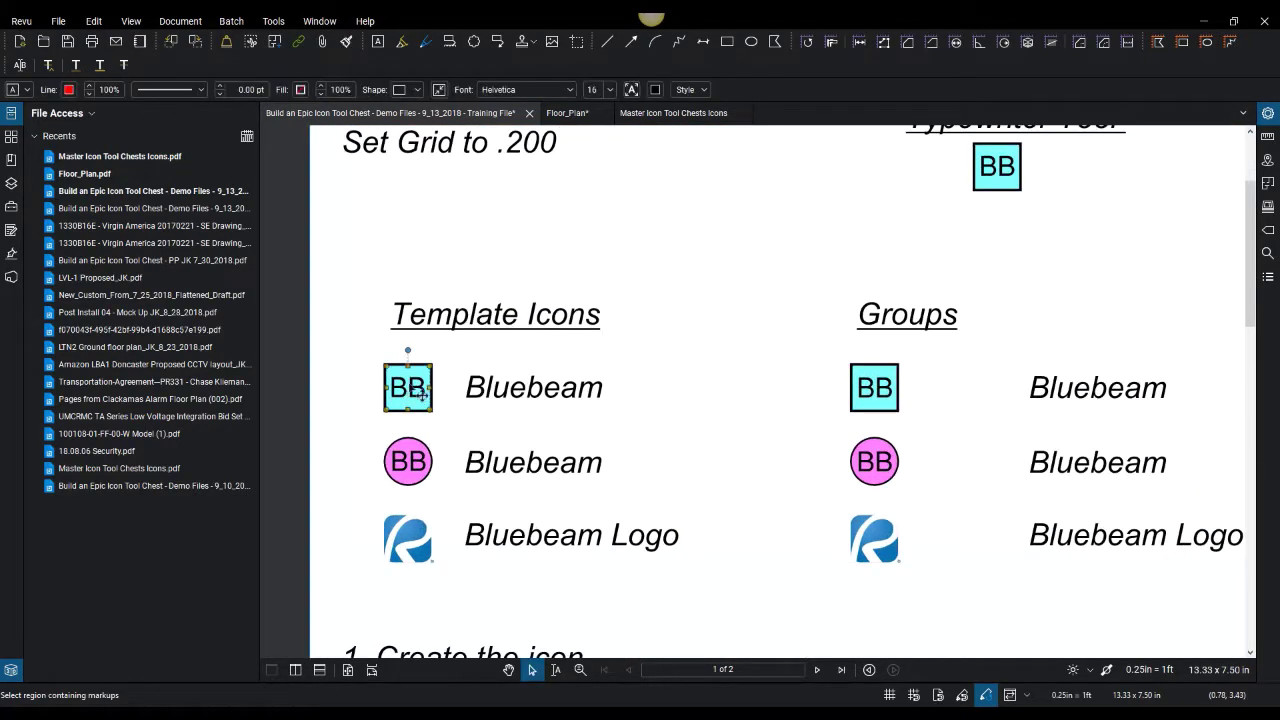
click(430, 374)
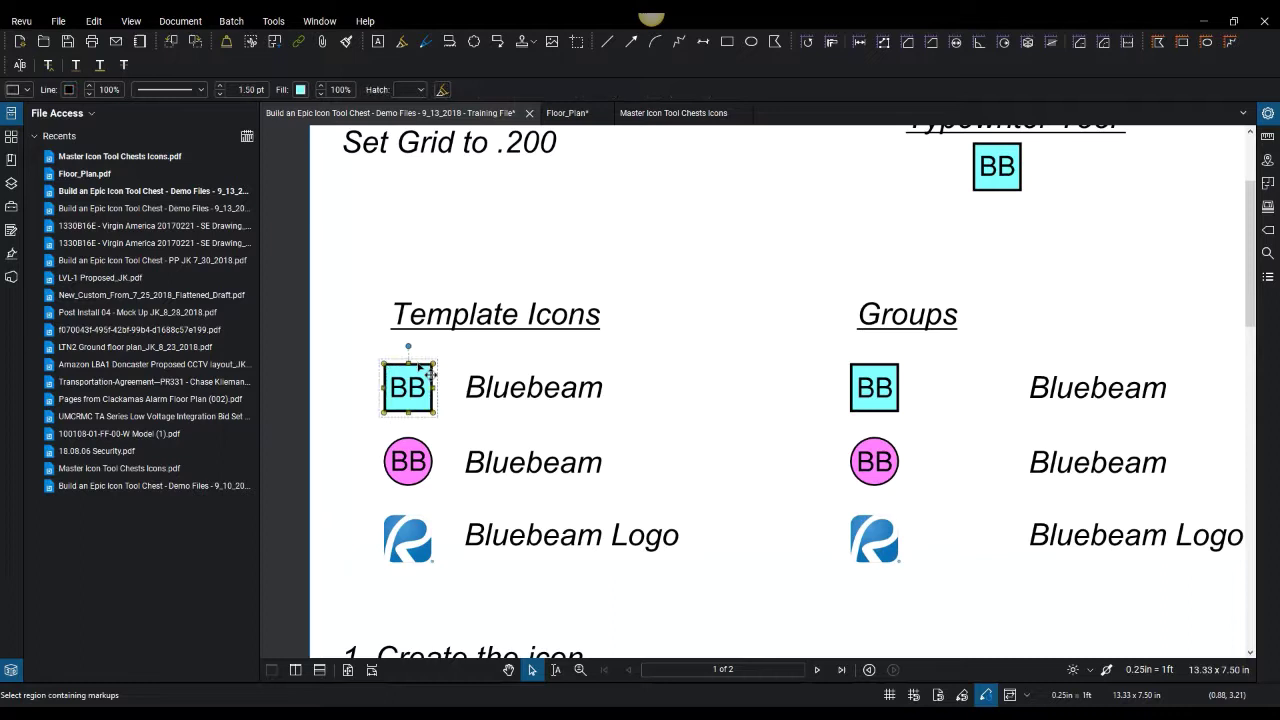
click(1268, 277)
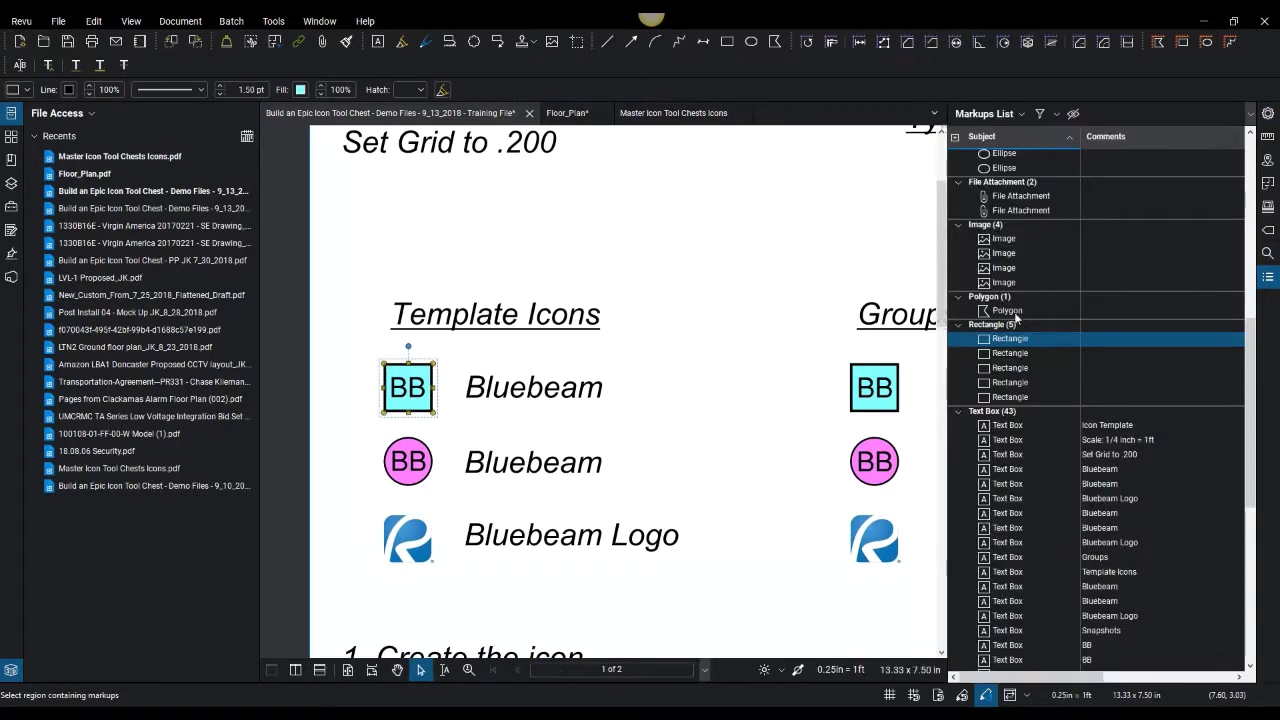
click(414, 388)
click(729, 352)
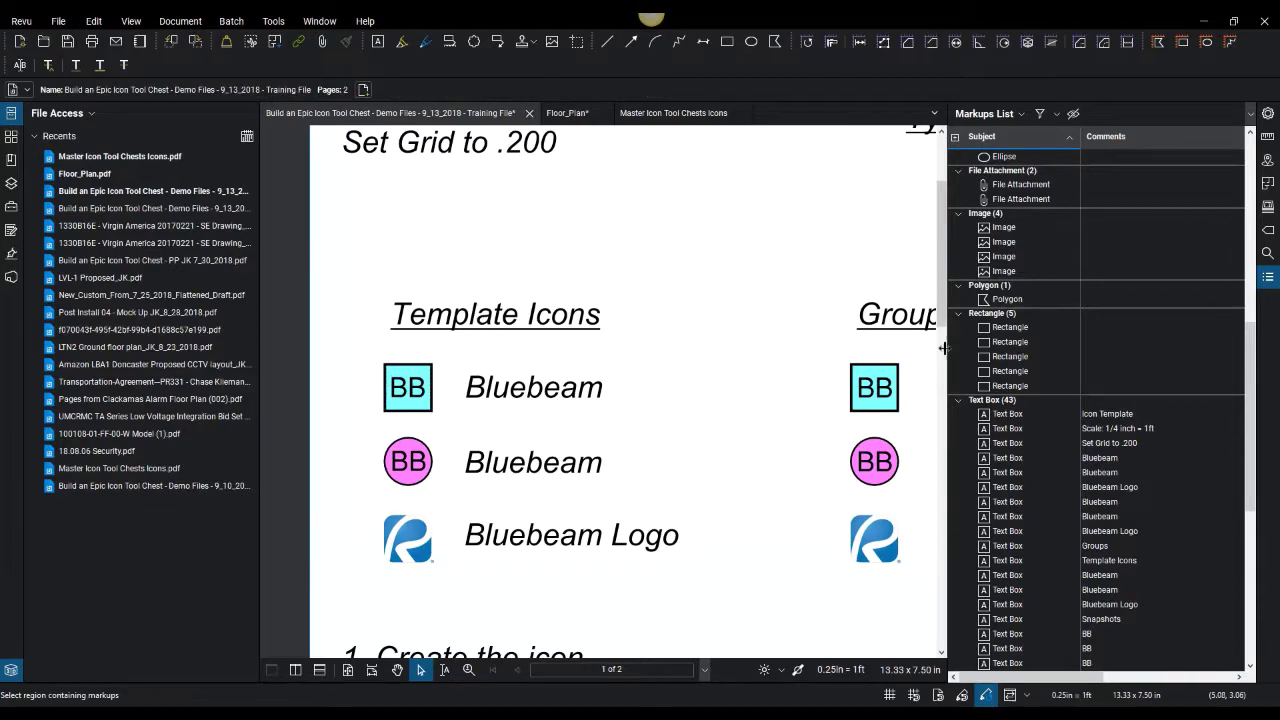
click(943, 345)
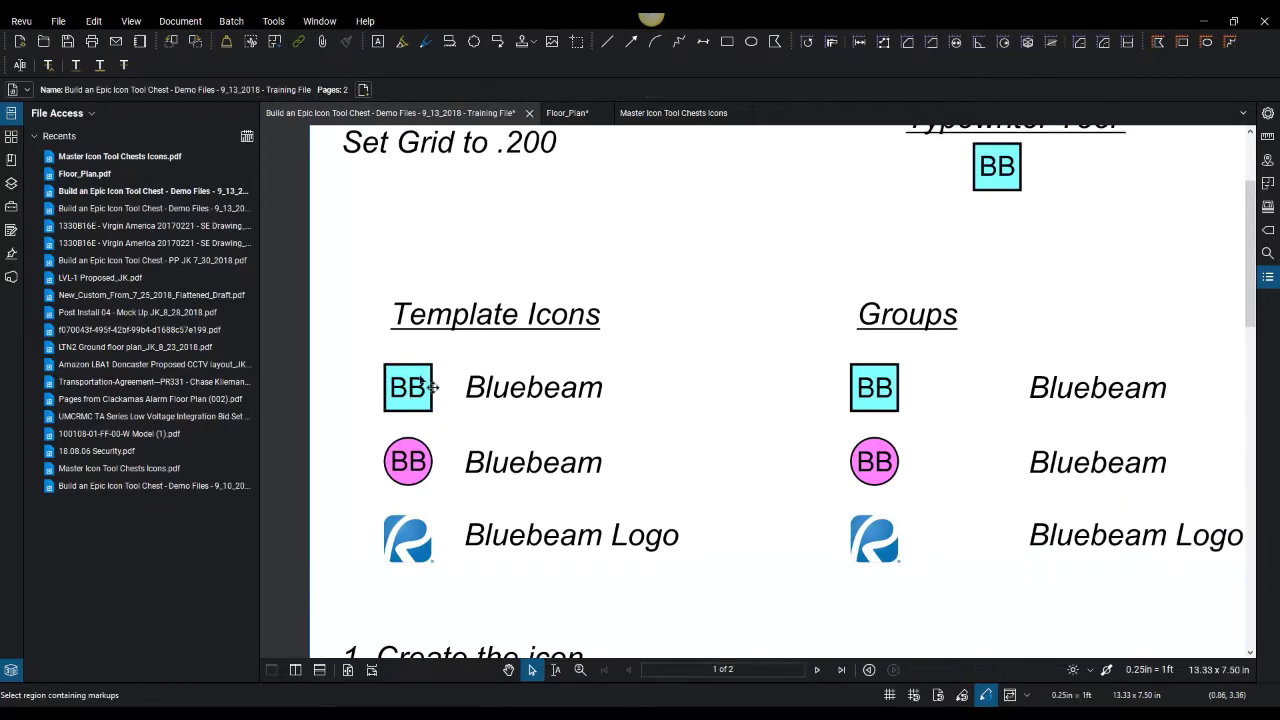
- Group the BB text and the square of the first icon in the Groups column
scroll(440, 478, down, 2)
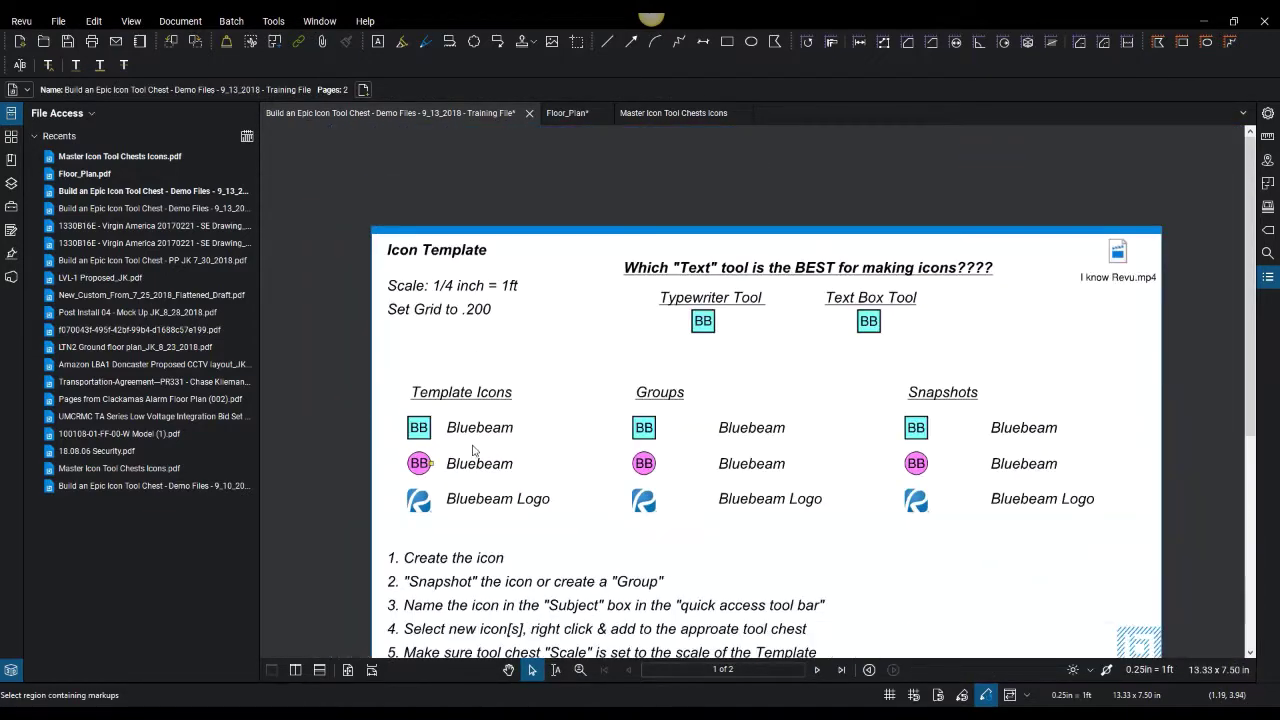
drag(634, 437, 489, 398)
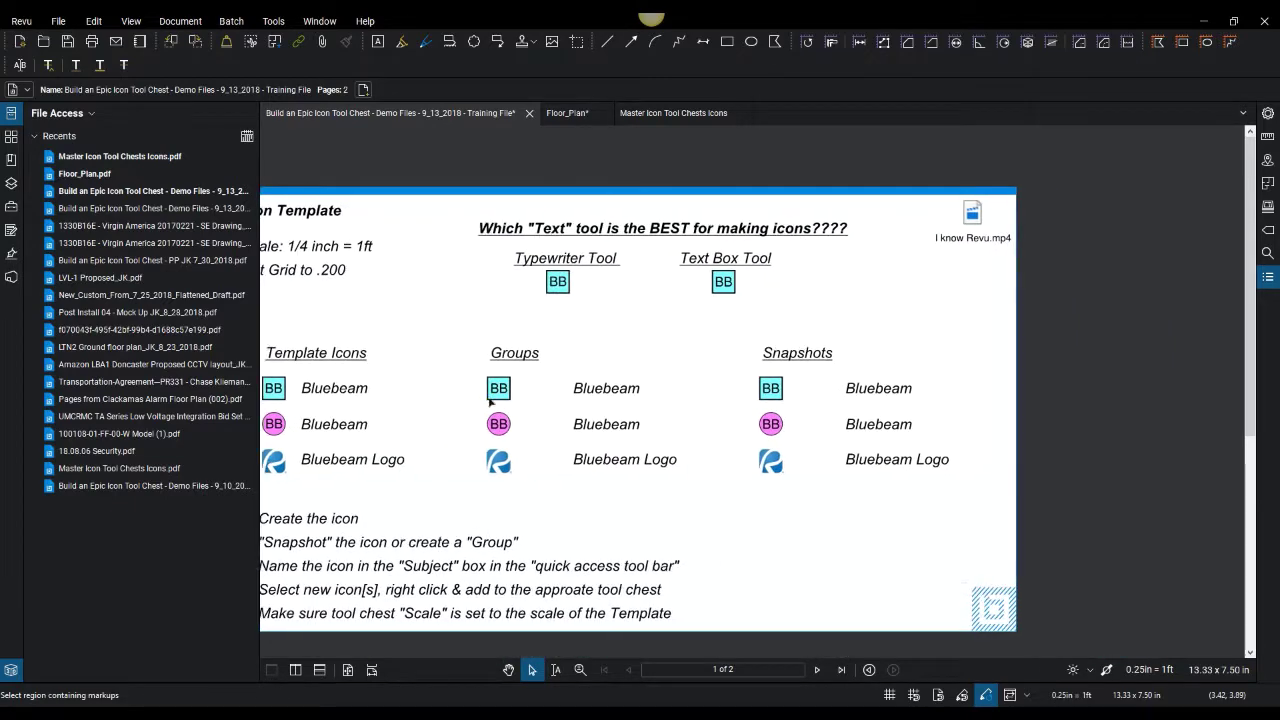
drag(709, 409, 811, 395)
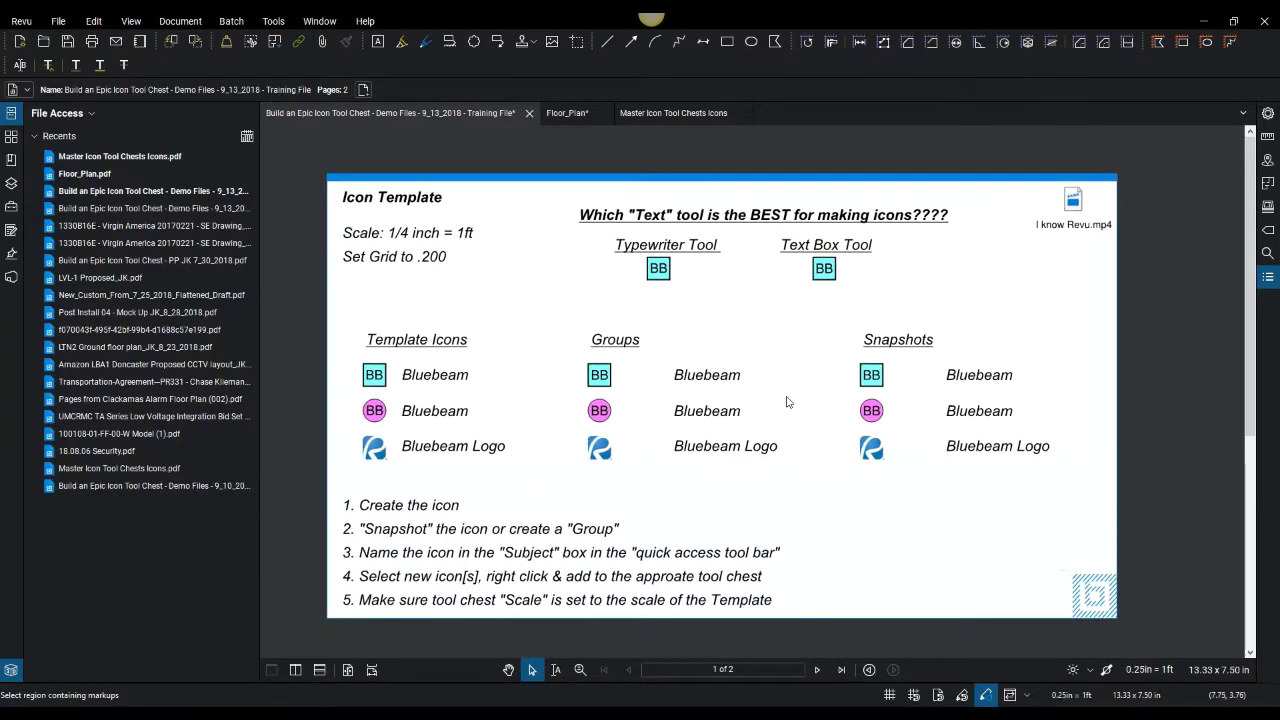
scroll(795, 398, up, 2)
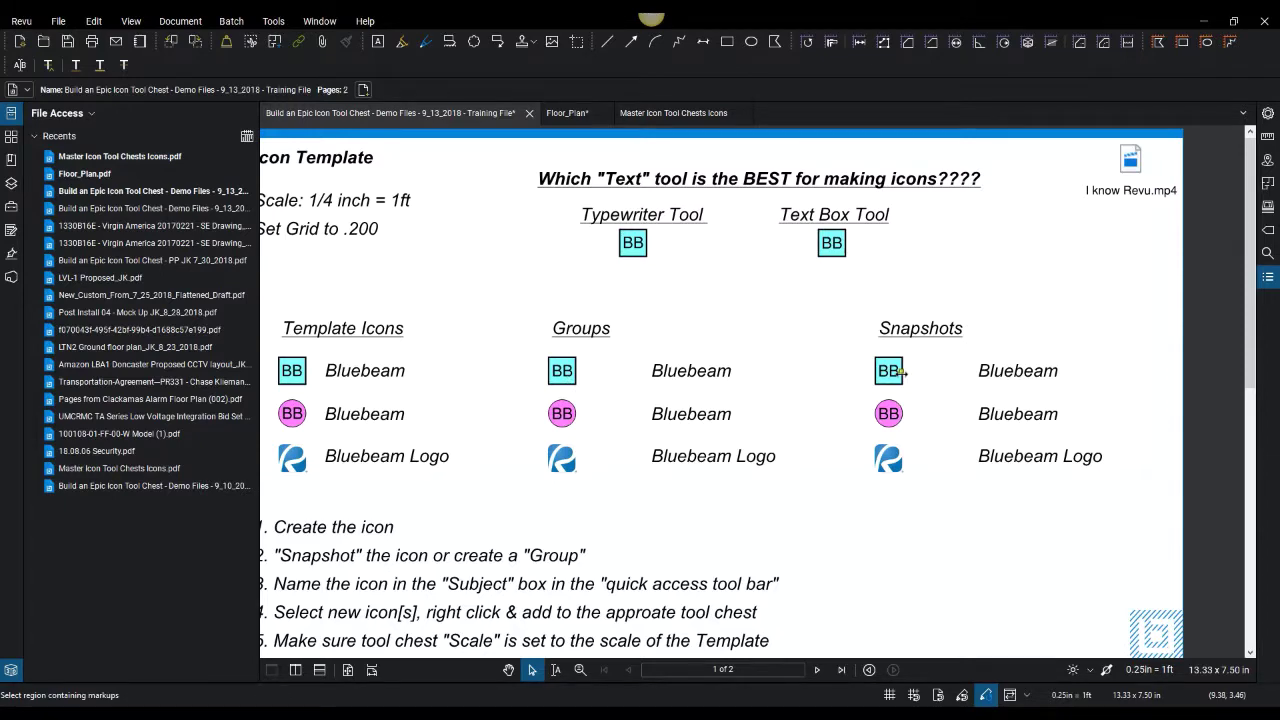
scroll(572, 380, up, 2)
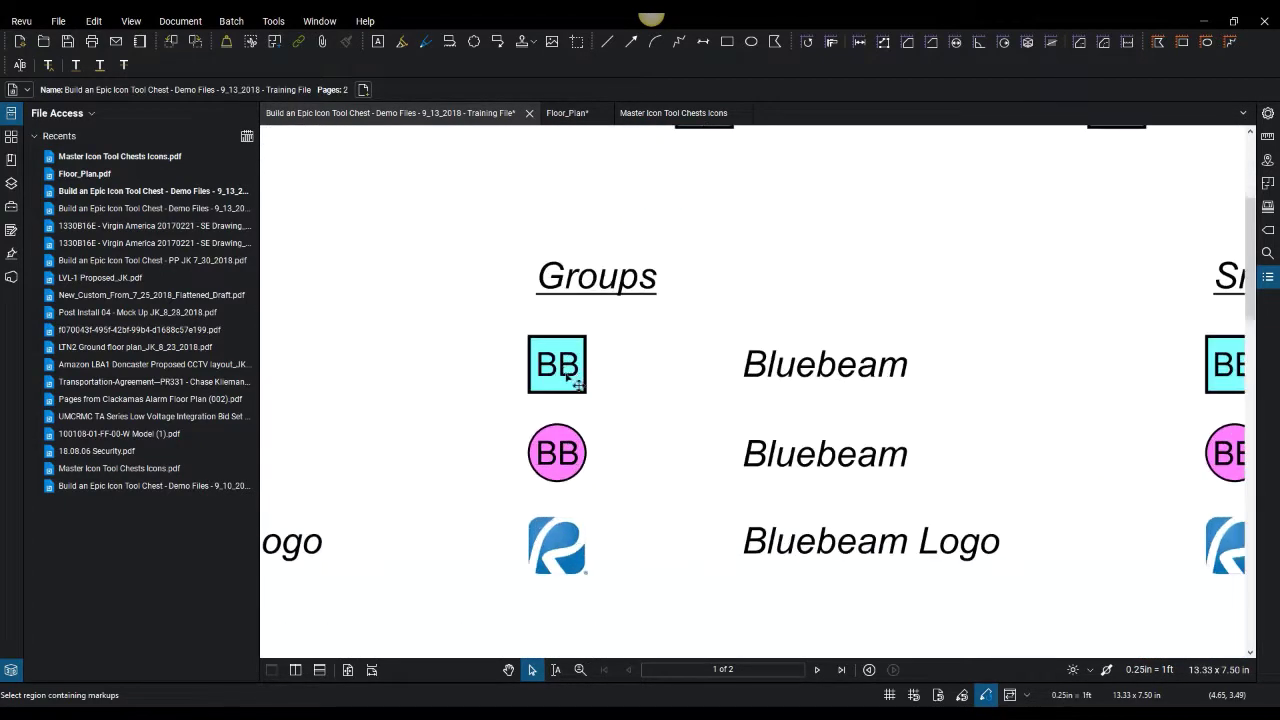
click(573, 379)
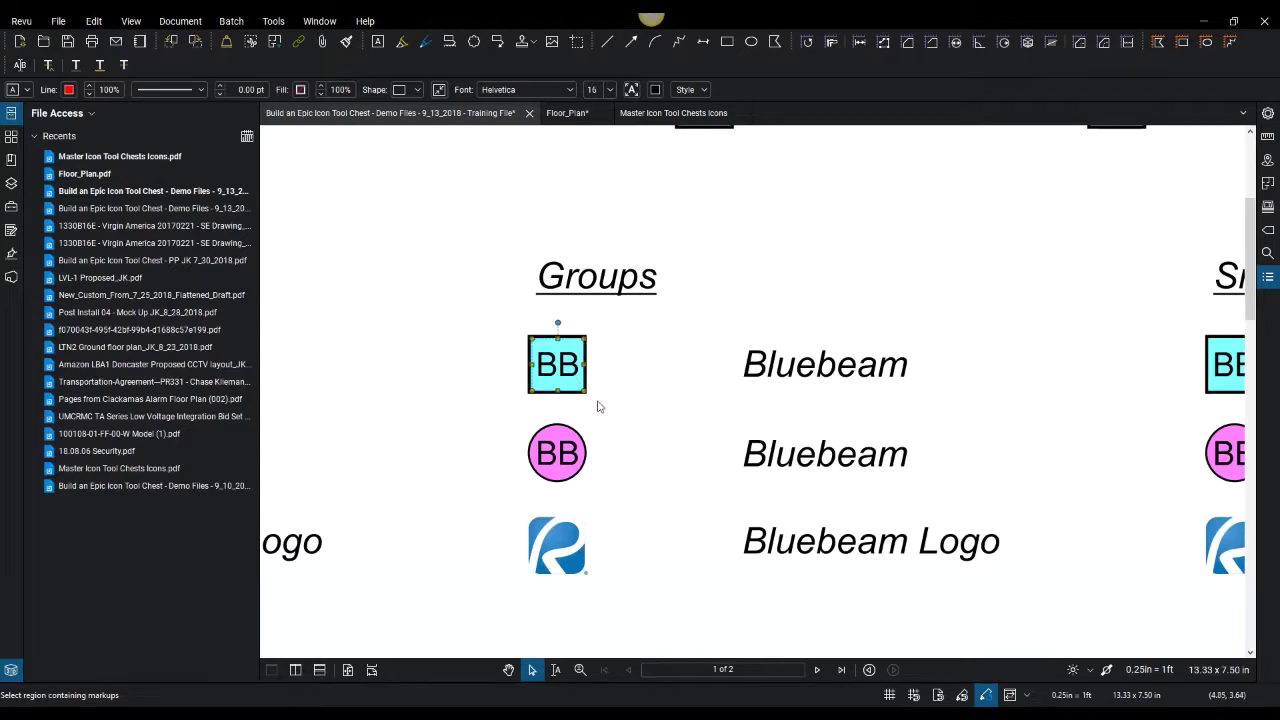
drag(598, 406, 497, 326)
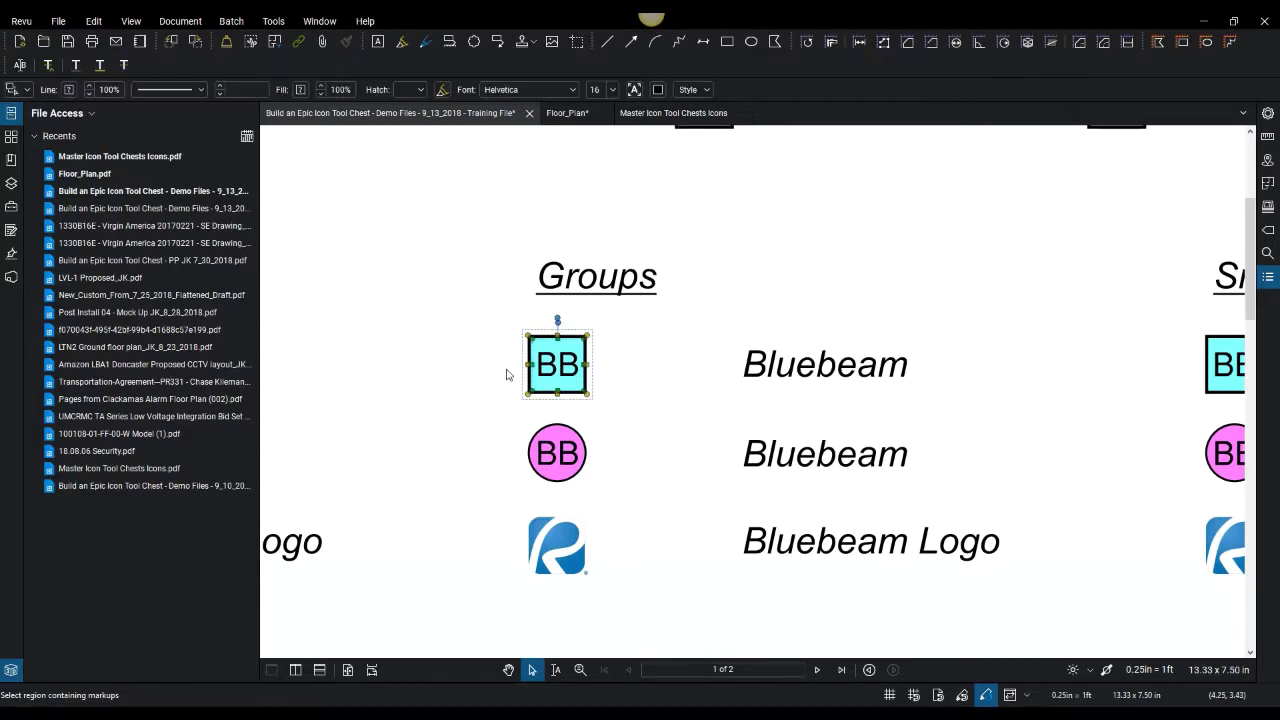
right_click(560, 368)
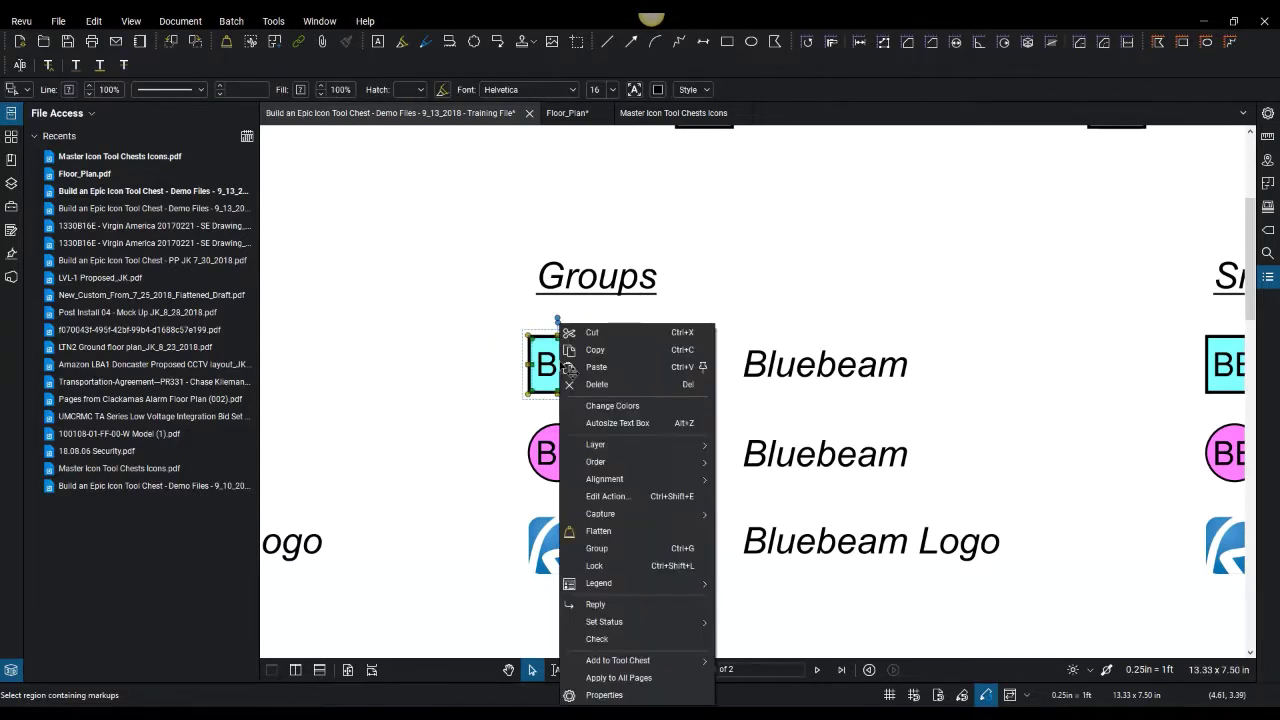
click(622, 546)
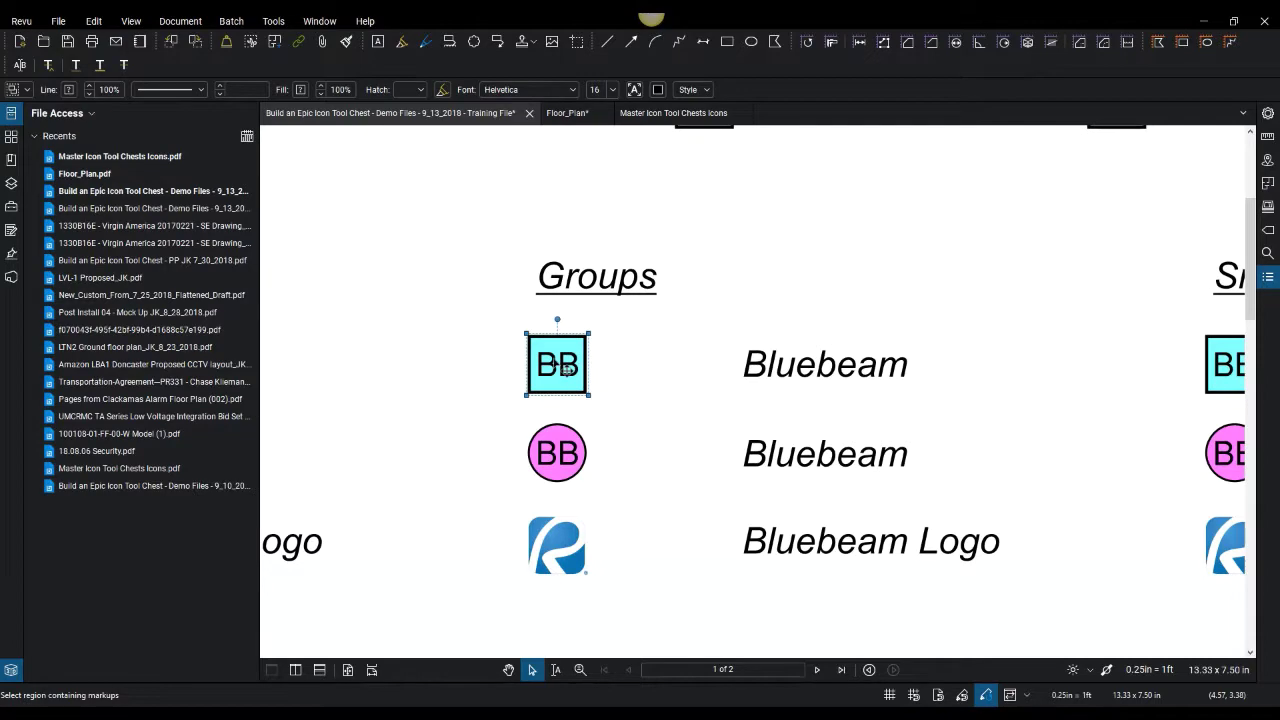
- Add the grouped square BB icon from the Groups column to the My Tools set in the Tool Chest
scroll(563, 368, down, 2)
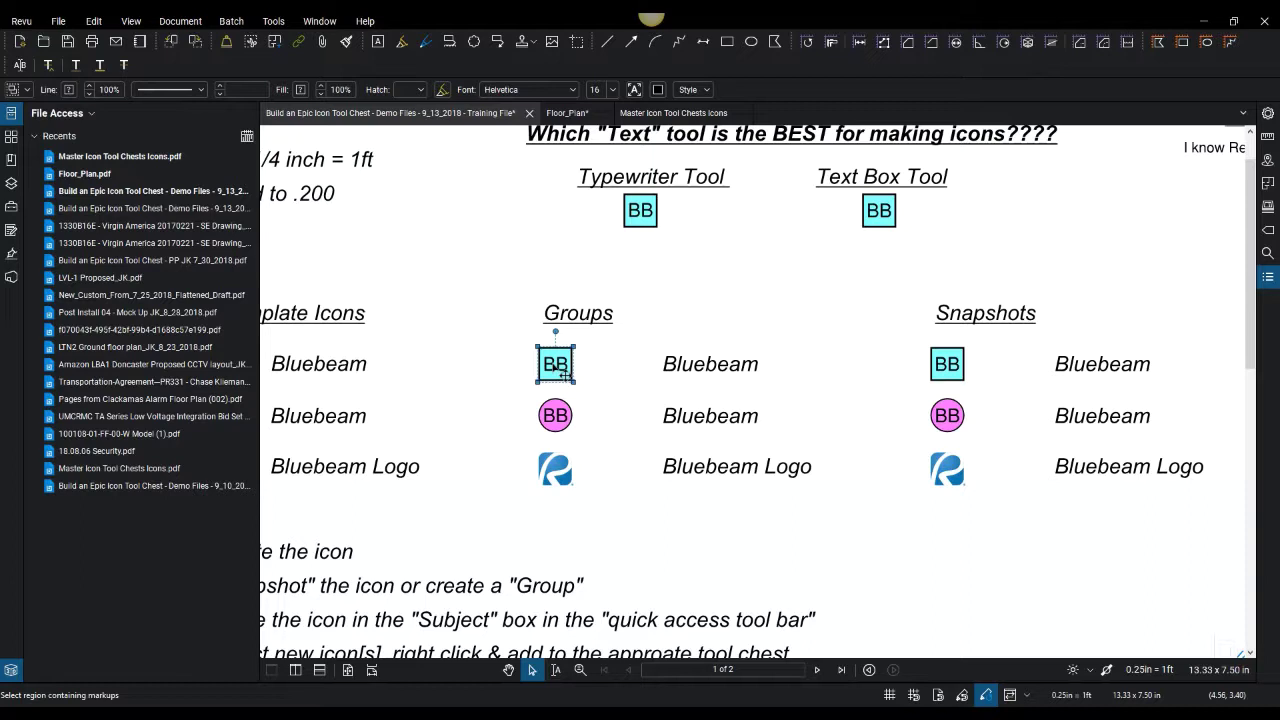
right_click(563, 372)
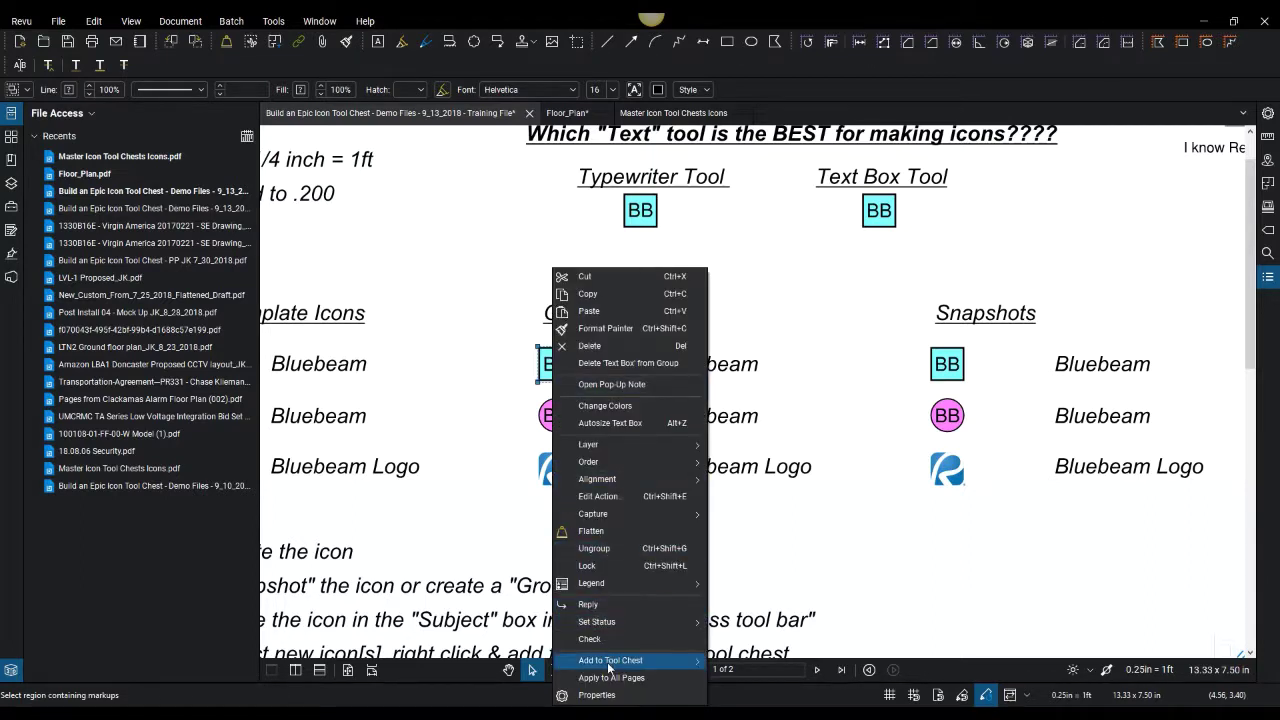
mouse_move(605, 660)
click(748, 594)
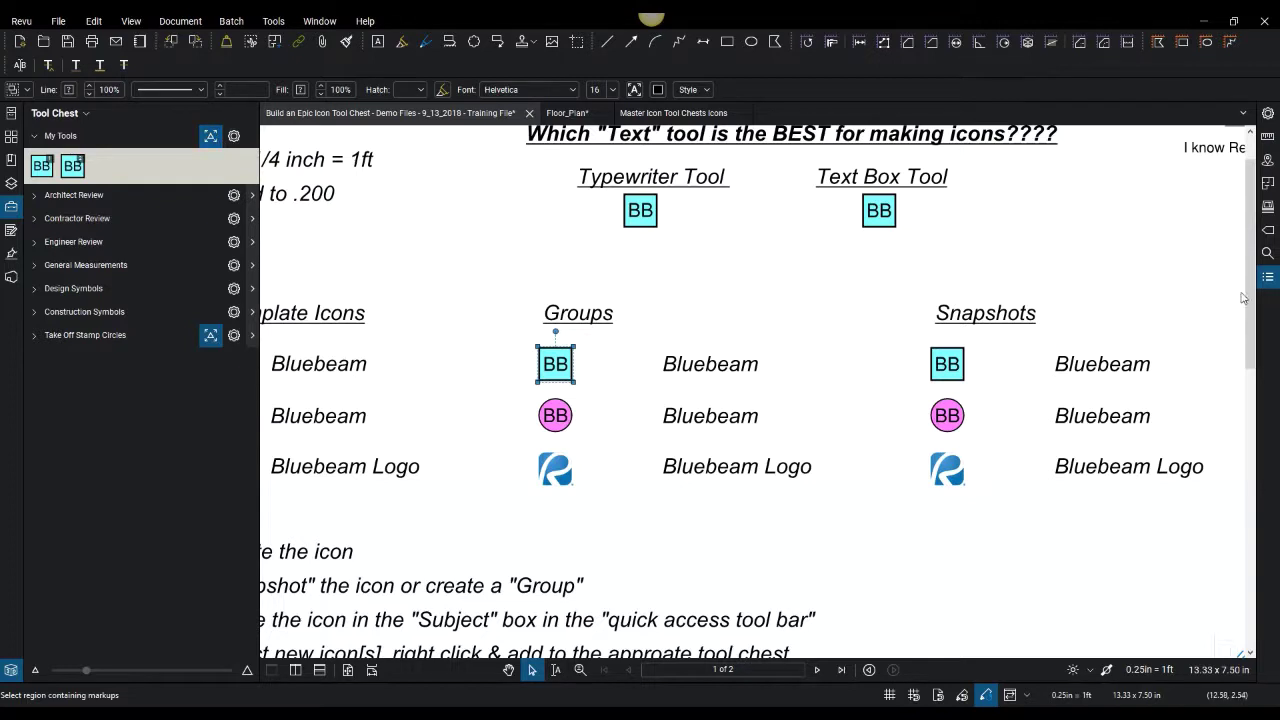
- Set the page scale to 0.025 in = 1 ft in the measurement settings
drag(1255, 300, 1014, 280)
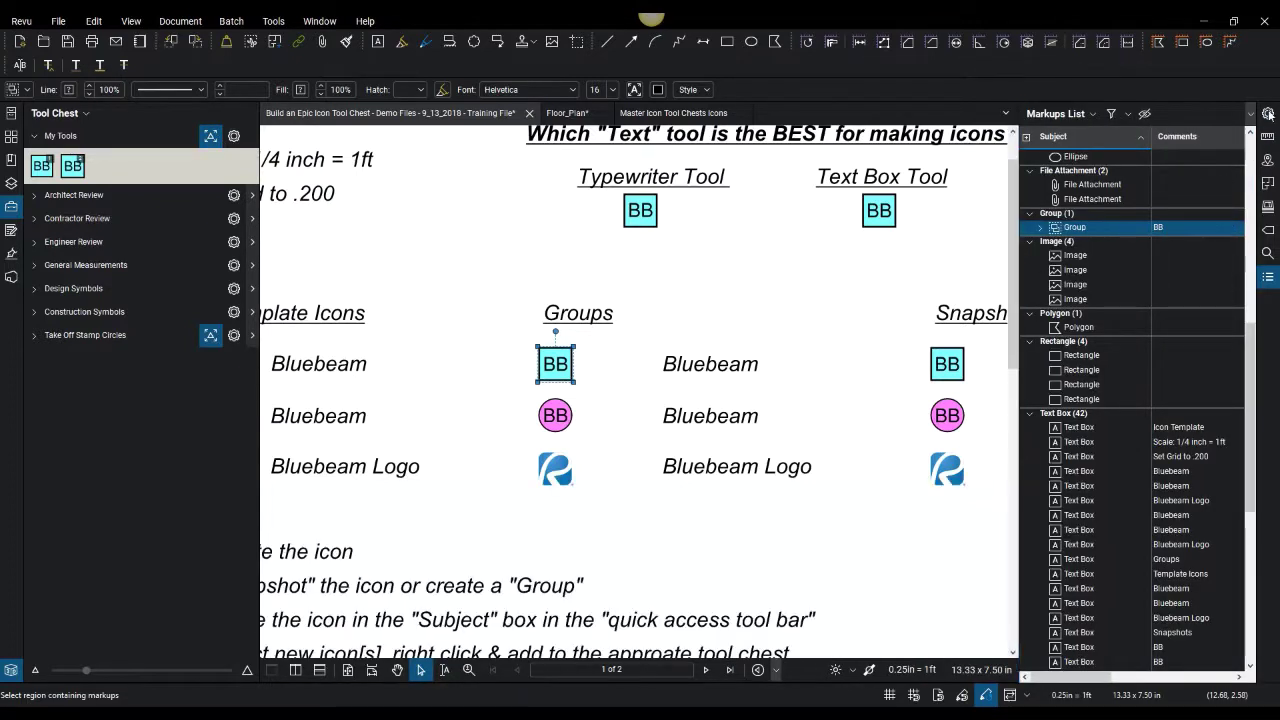
click(1270, 115)
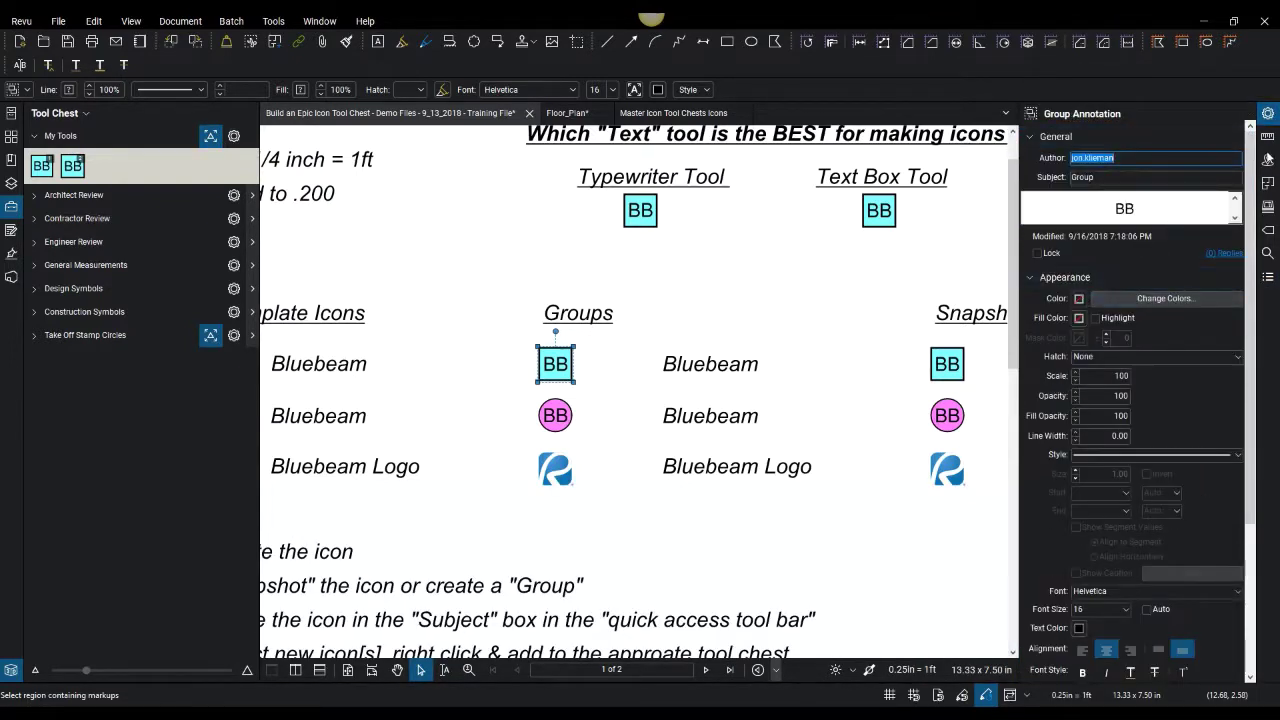
click(1268, 136)
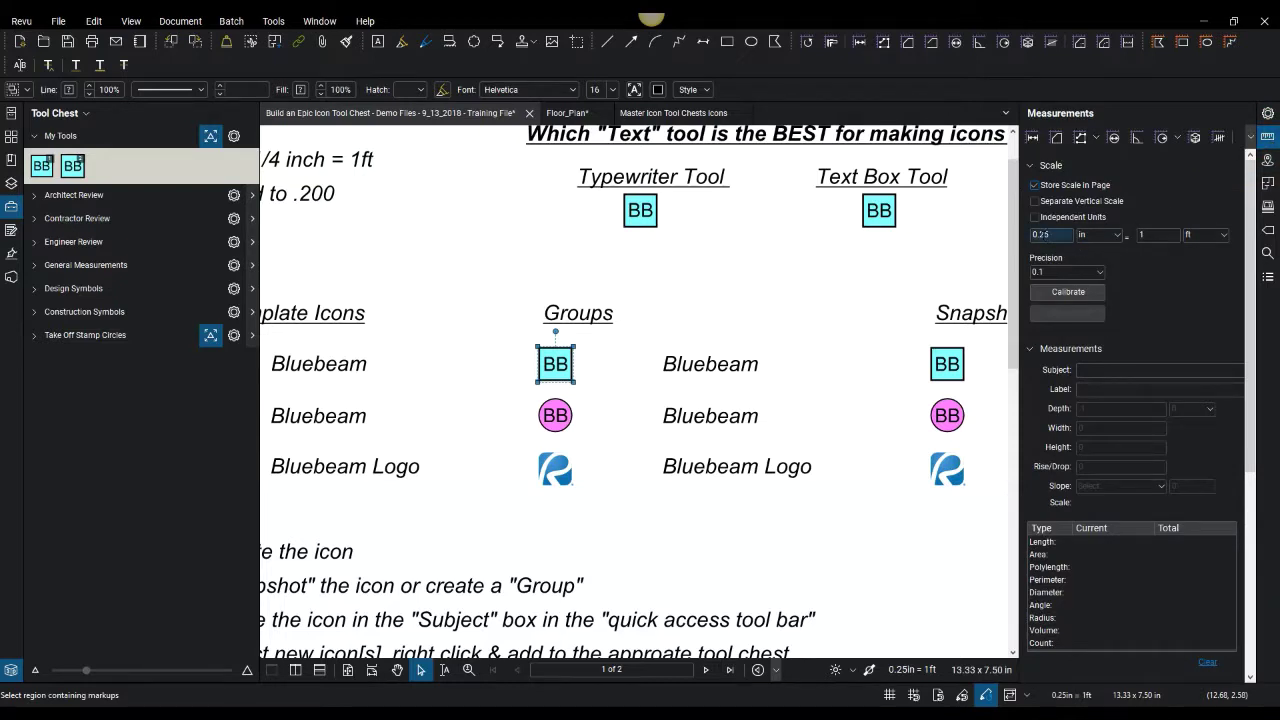
double_click(1042, 234)
click(1041, 234)
text(0)
click(631, 251)
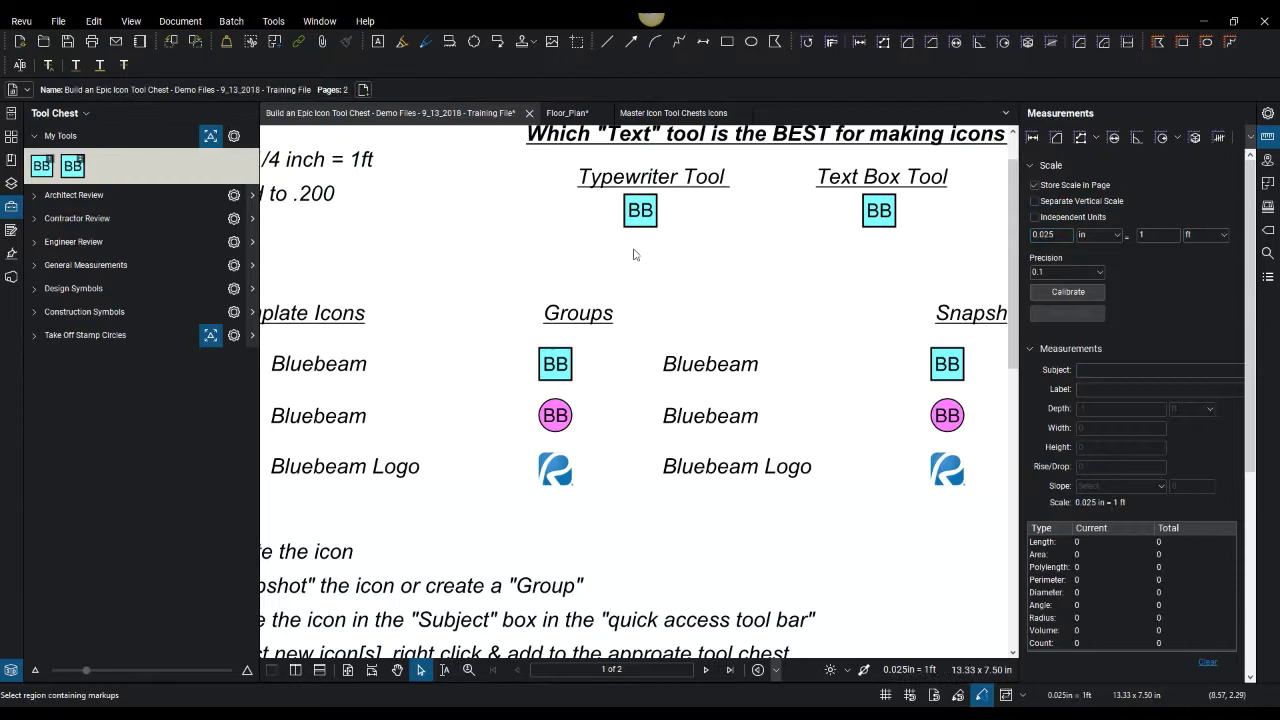
- Set the page scale to 0.085 in = 1 ft and place test copies of the saved BB icon beside the Groups column
click(73, 166)
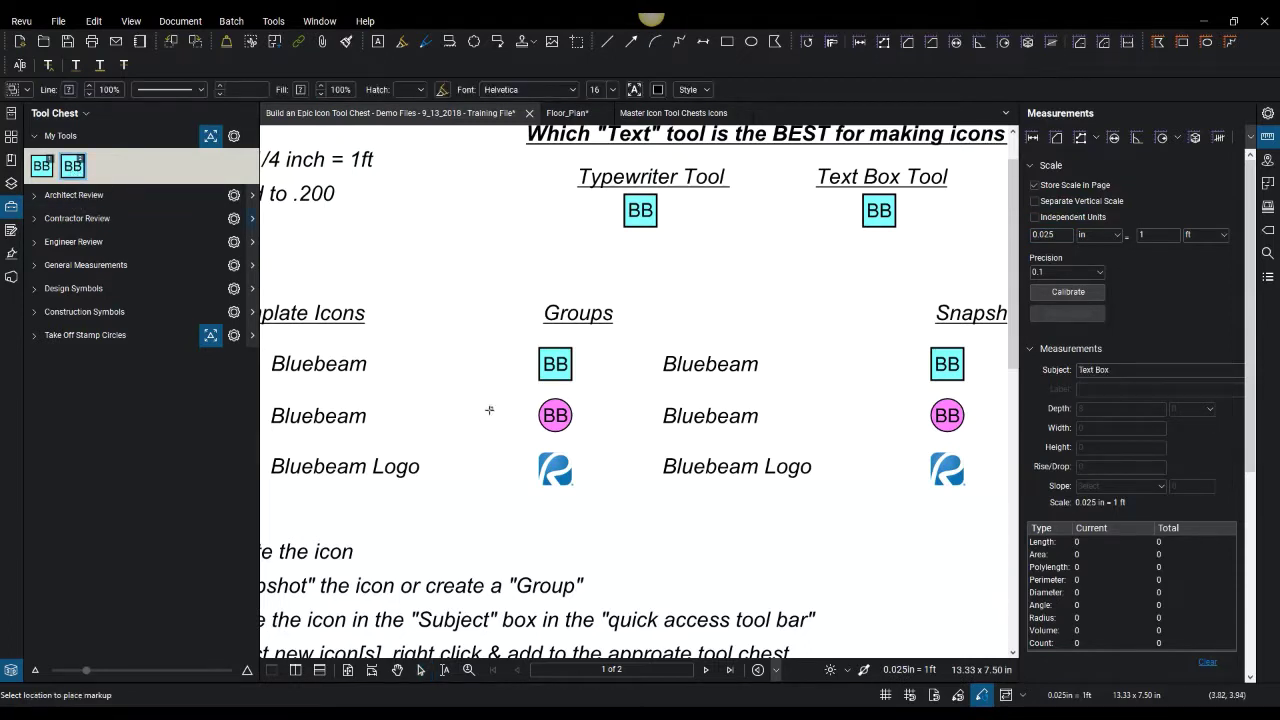
click(1043, 234)
text(85)
click(493, 367)
scroll(498, 379, up, 3)
key(Escape)
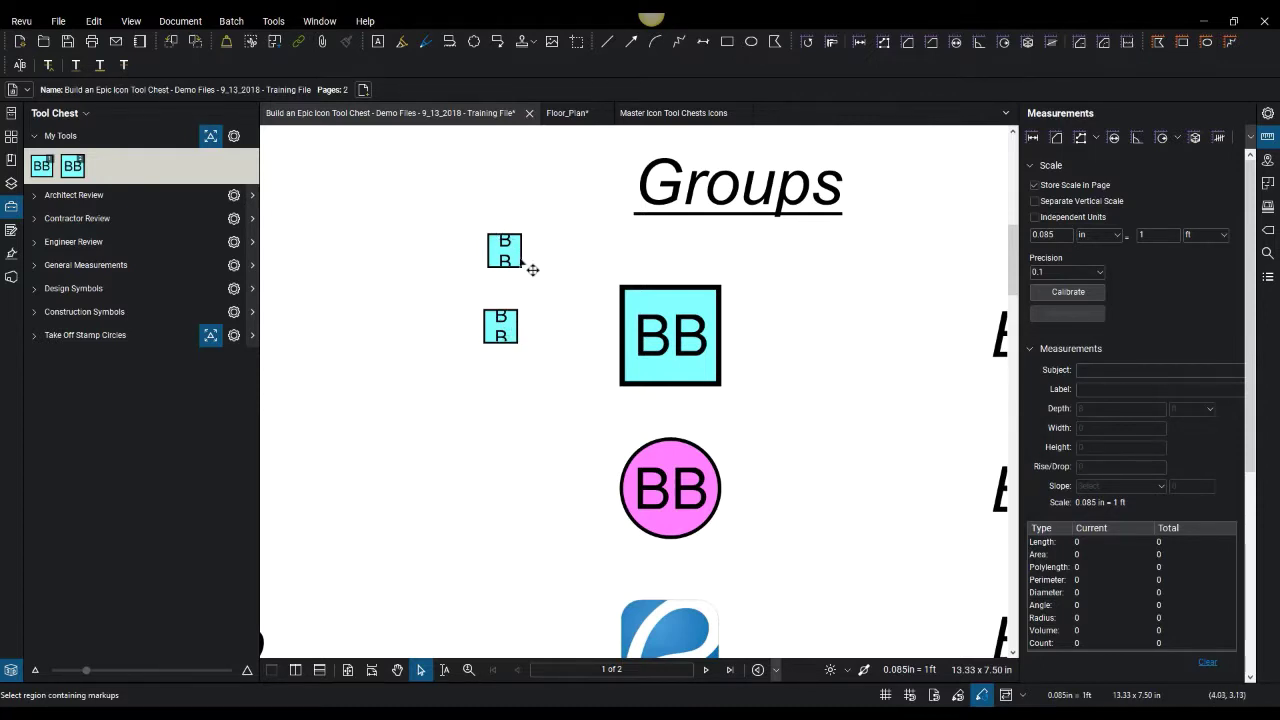
- Delete the small test BB icons placed beside the Groups column
scroll(471, 257, down, 2)
scroll(481, 292, down, 1)
drag(500, 314, 454, 224)
key(Delete)
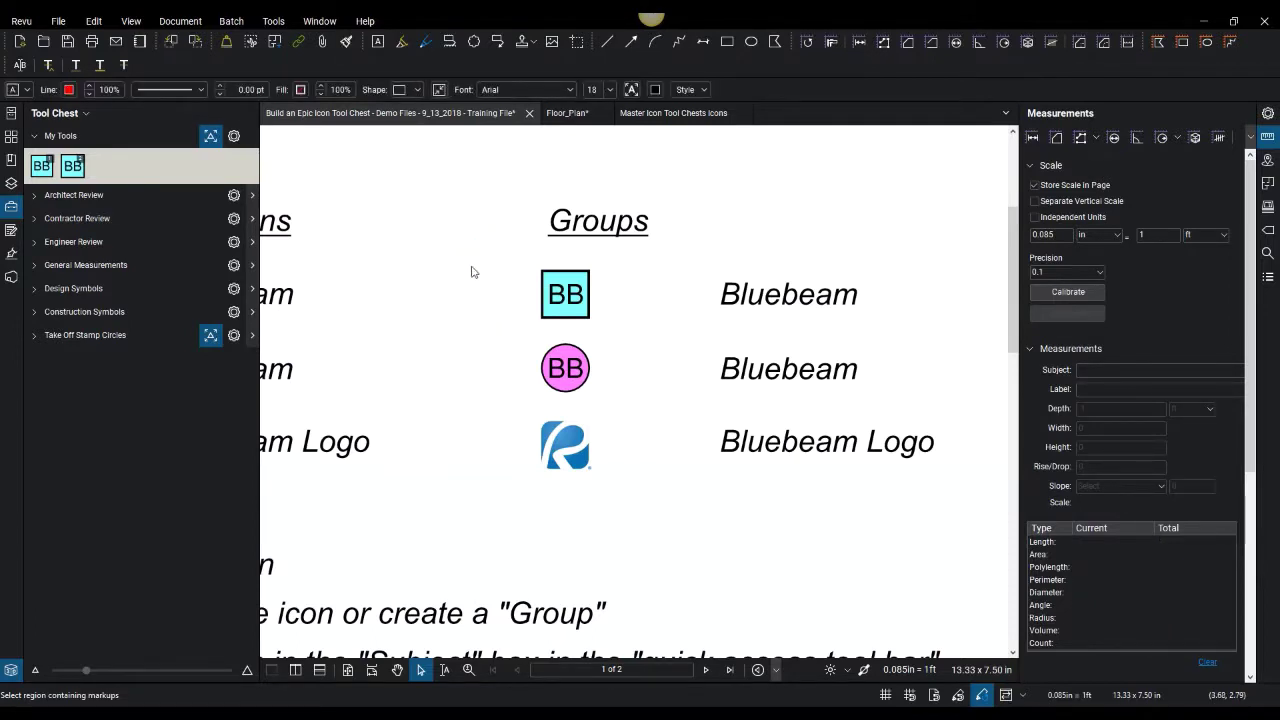
- Set the page scale to 0.25 in = 1 ft
double_click(1048, 234)
double_click(1048, 234)
text(1)
click(836, 358)
scroll(836, 358, down, 3)
click(884, 451)
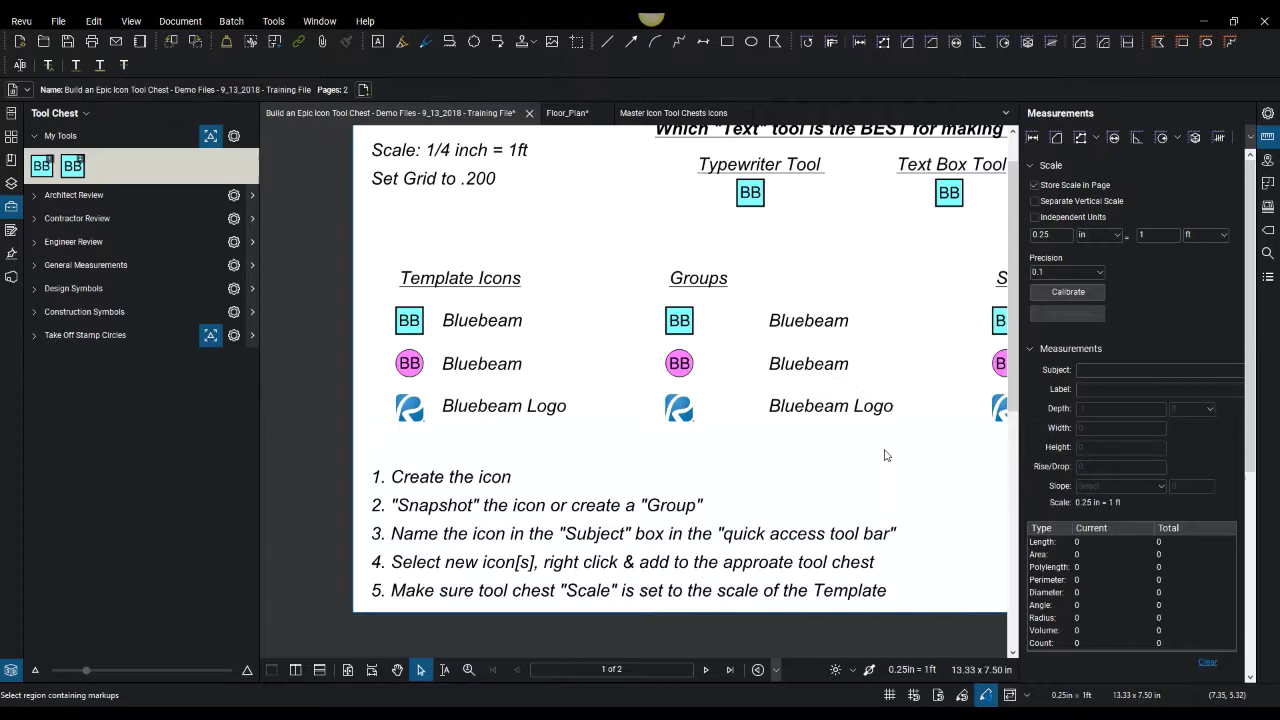
- Take a snapshot of the square BB icon in the Snapshots column and paste a copy just beside it, between the label and the original
drag(901, 441, 654, 434)
scroll(810, 297, up, 3)
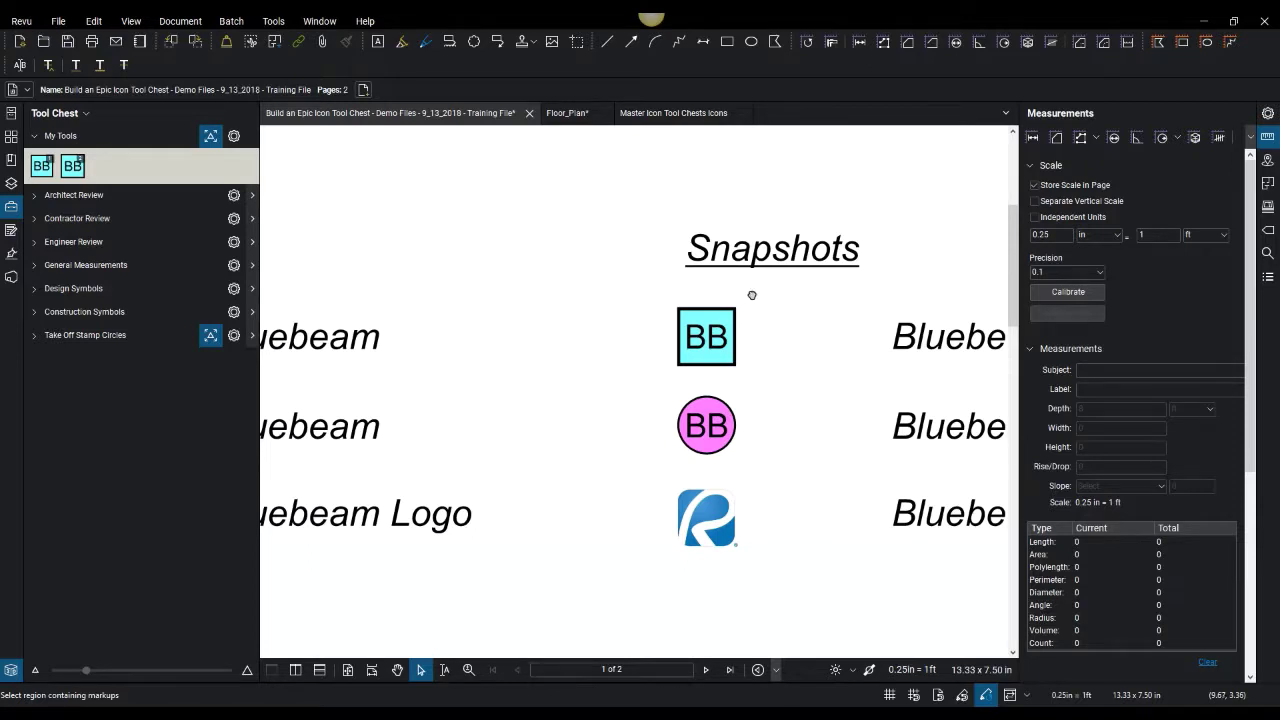
drag(775, 330, 752, 295)
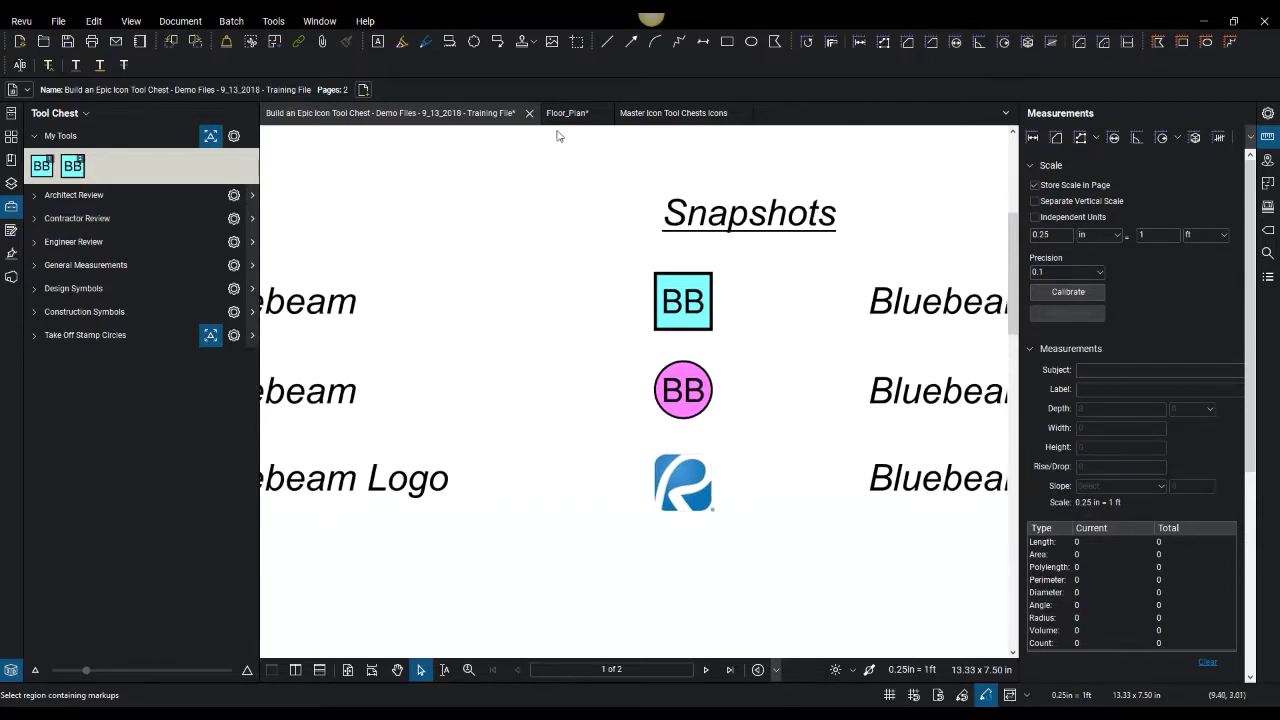
click(577, 41)
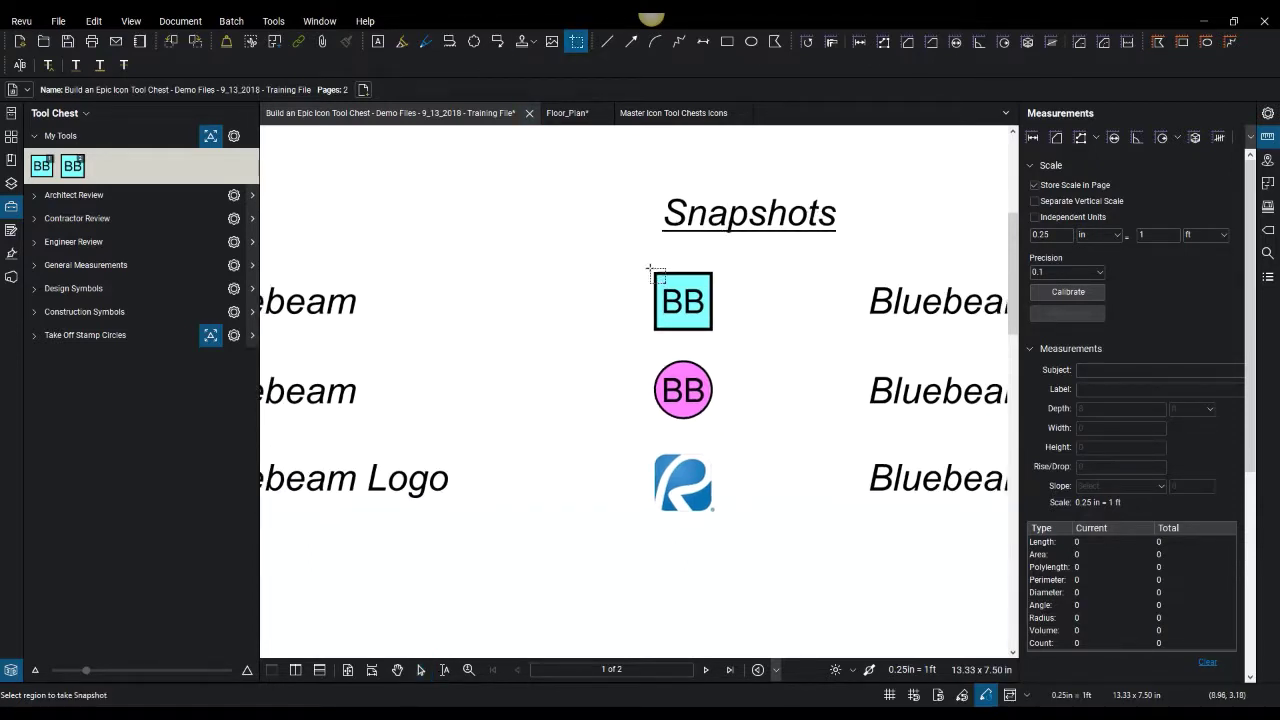
drag(650, 269, 715, 333)
right_click(526, 361)
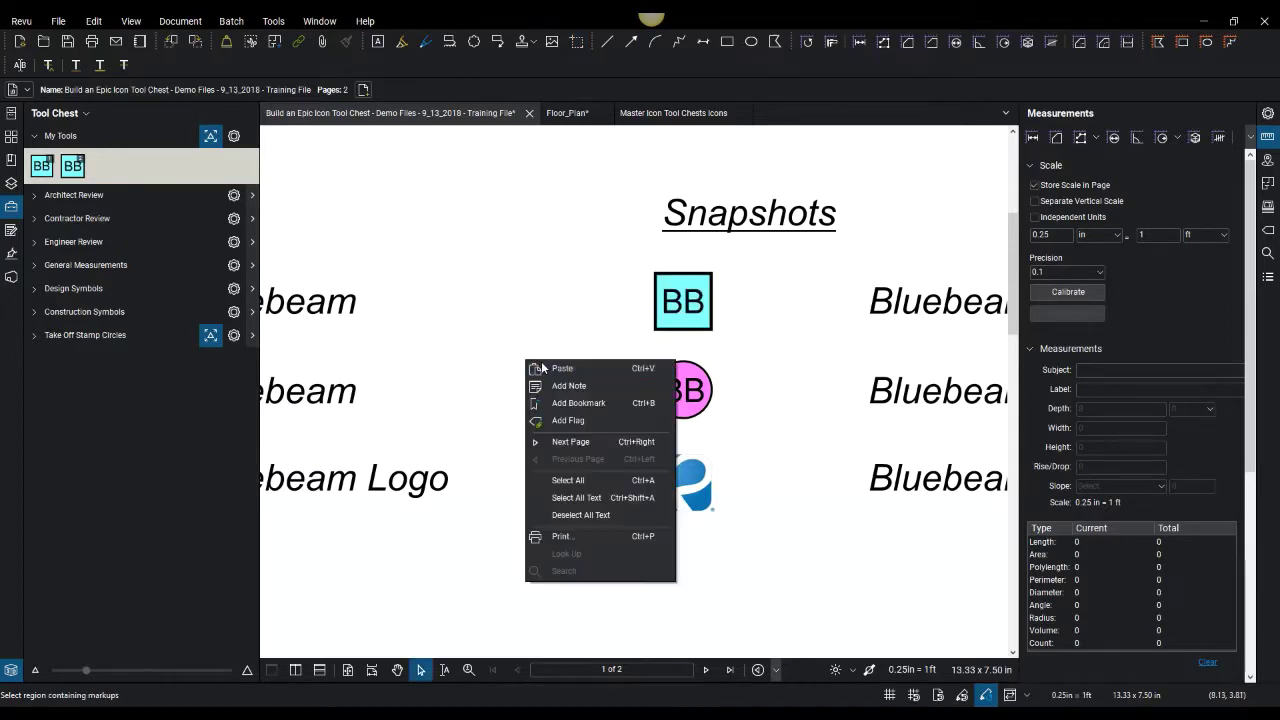
click(550, 370)
drag(555, 335, 566, 300)
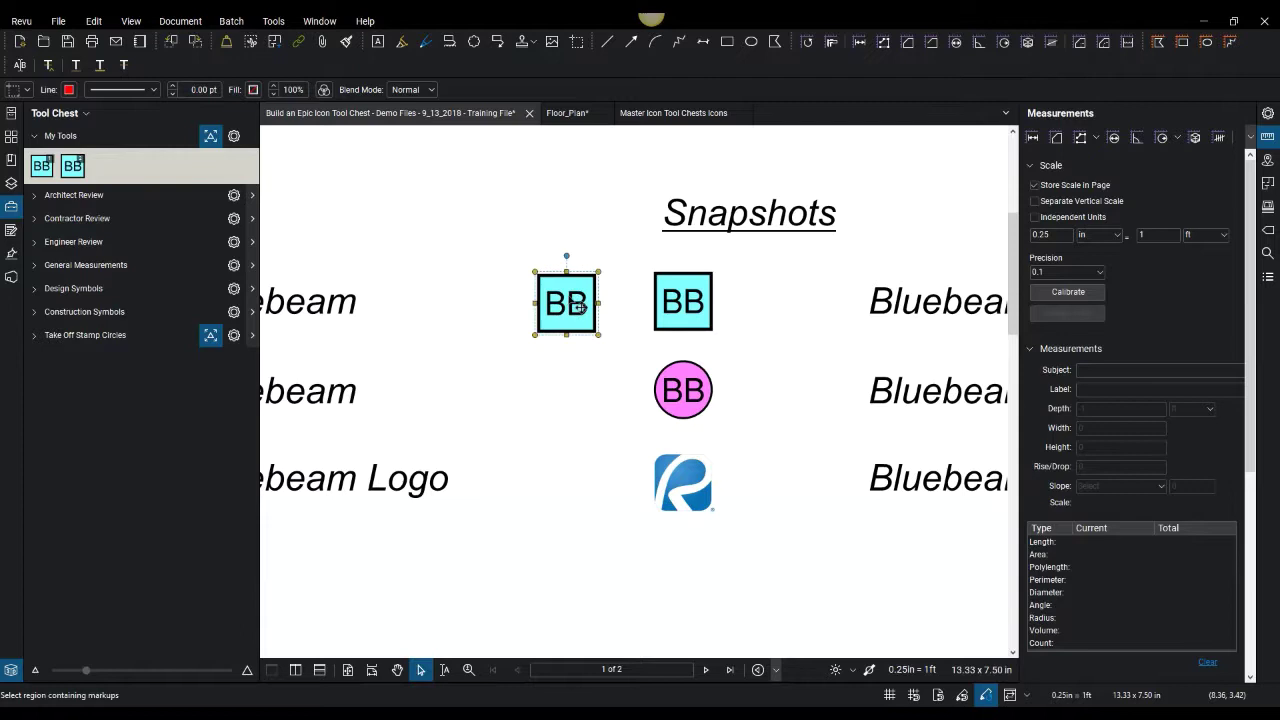
- Add the pasted BB snapshot to the My Tools set of the Tool Chest
right_click(566, 297)
mouse_move(632, 639)
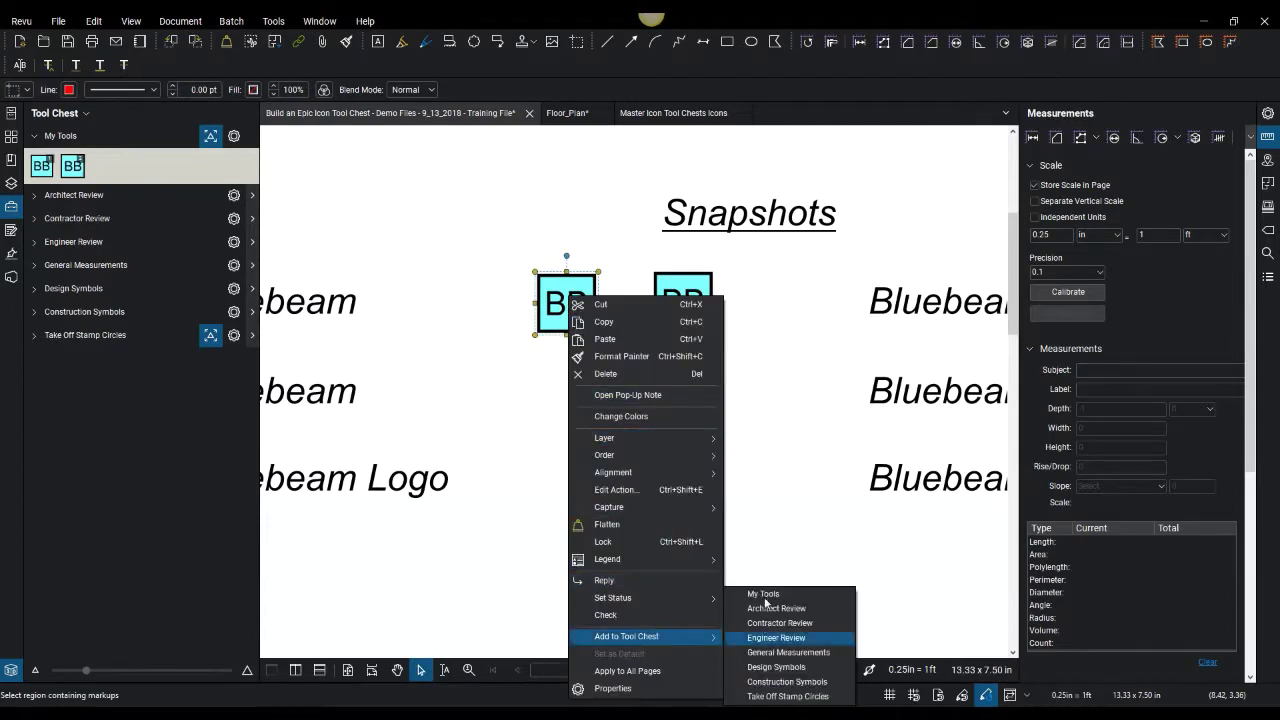
click(763, 593)
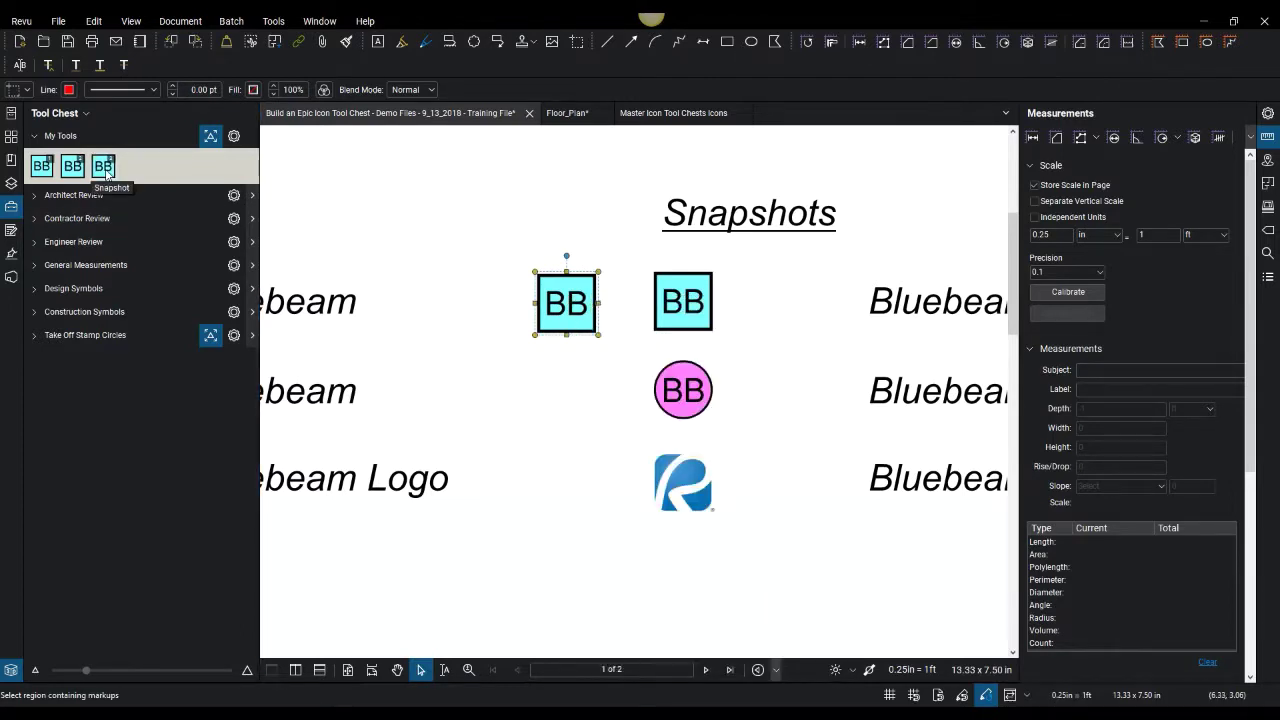
- Set the page scale to 0.085 in = 1 ft to test the saved snapshot
click(1045, 234)
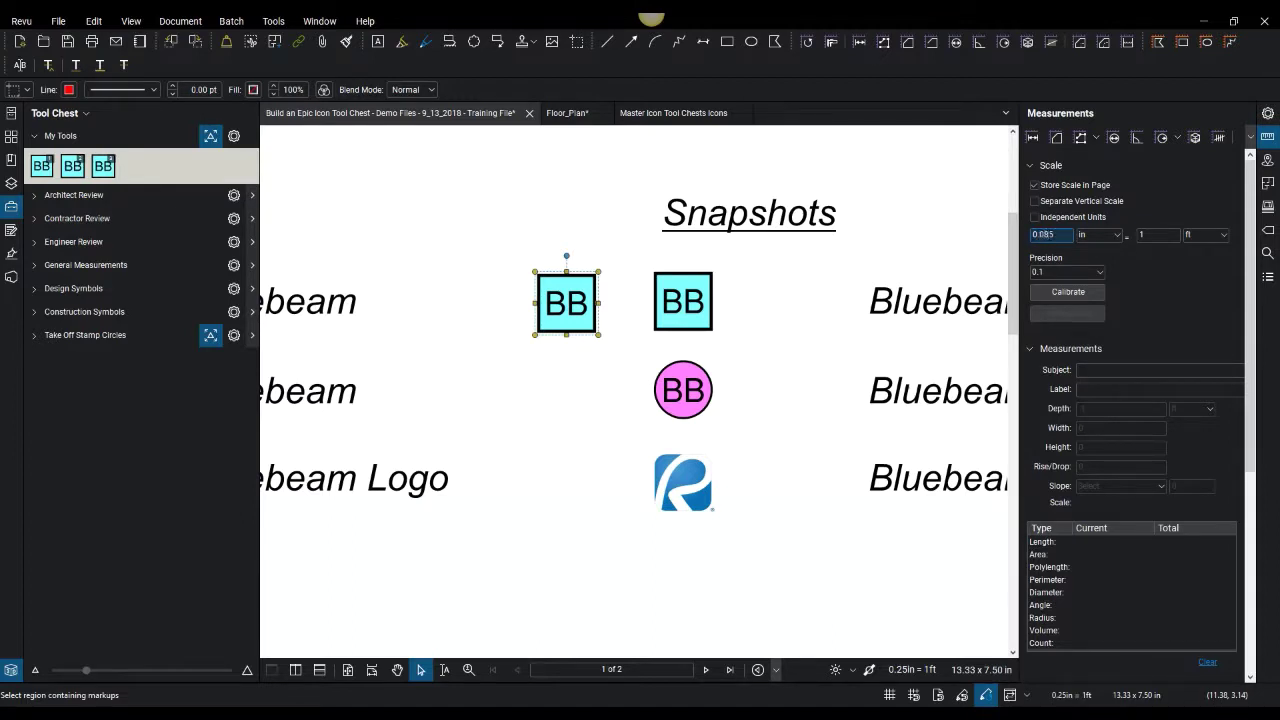
text(0.085)
key(Return)
right_click(512, 398)
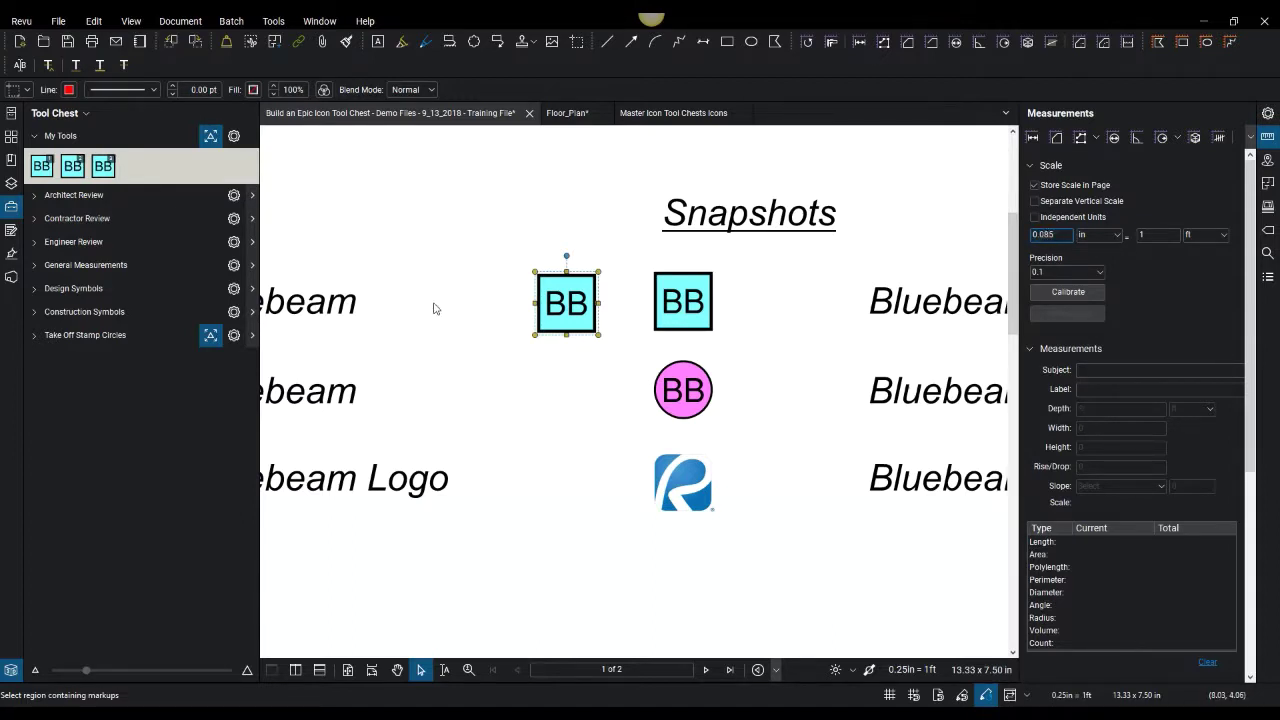
- Place a test copy of the saved BB snapshot from My Tools below the pasted snapshot and inspect its line quality up close
click(104, 168)
scroll(567, 372, up, 3)
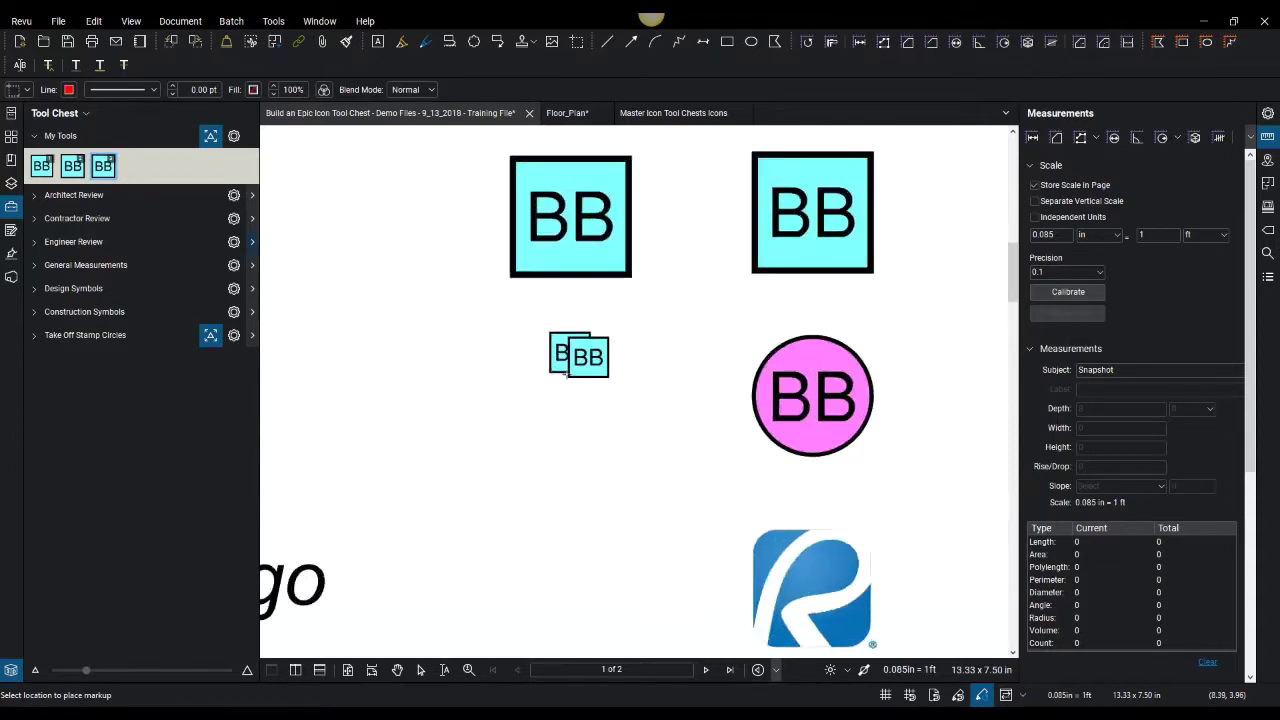
scroll(568, 372, up, 5)
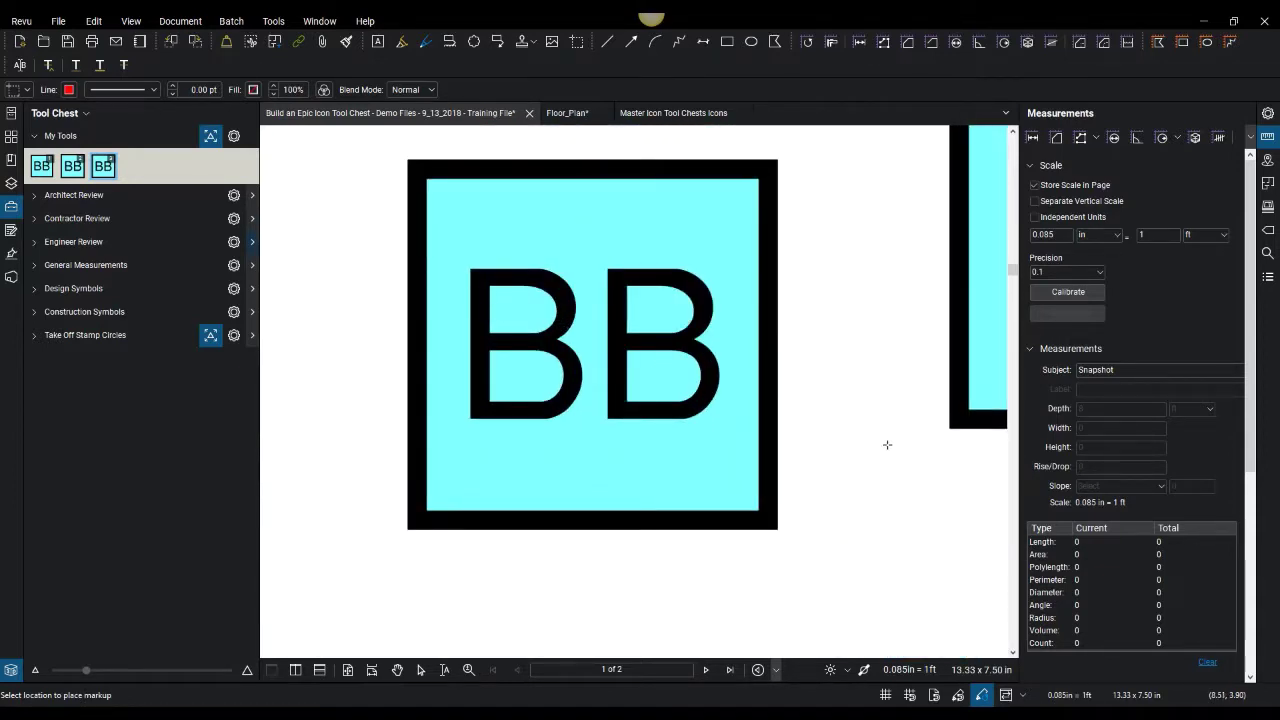
right_click(887, 444)
- Delete the small test snapshot placed beside the pink circle icon in the Snapshots column
scroll(823, 451, down, 3)
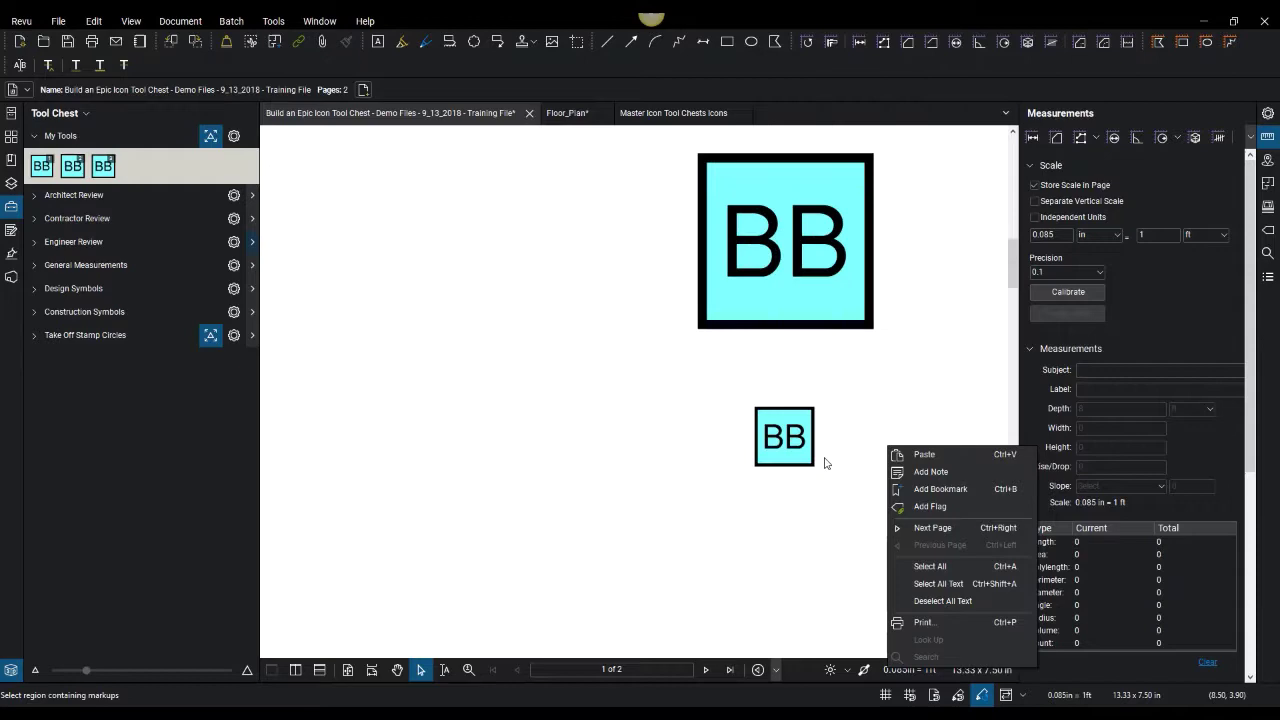
scroll(823, 455, down, 4)
click(816, 455)
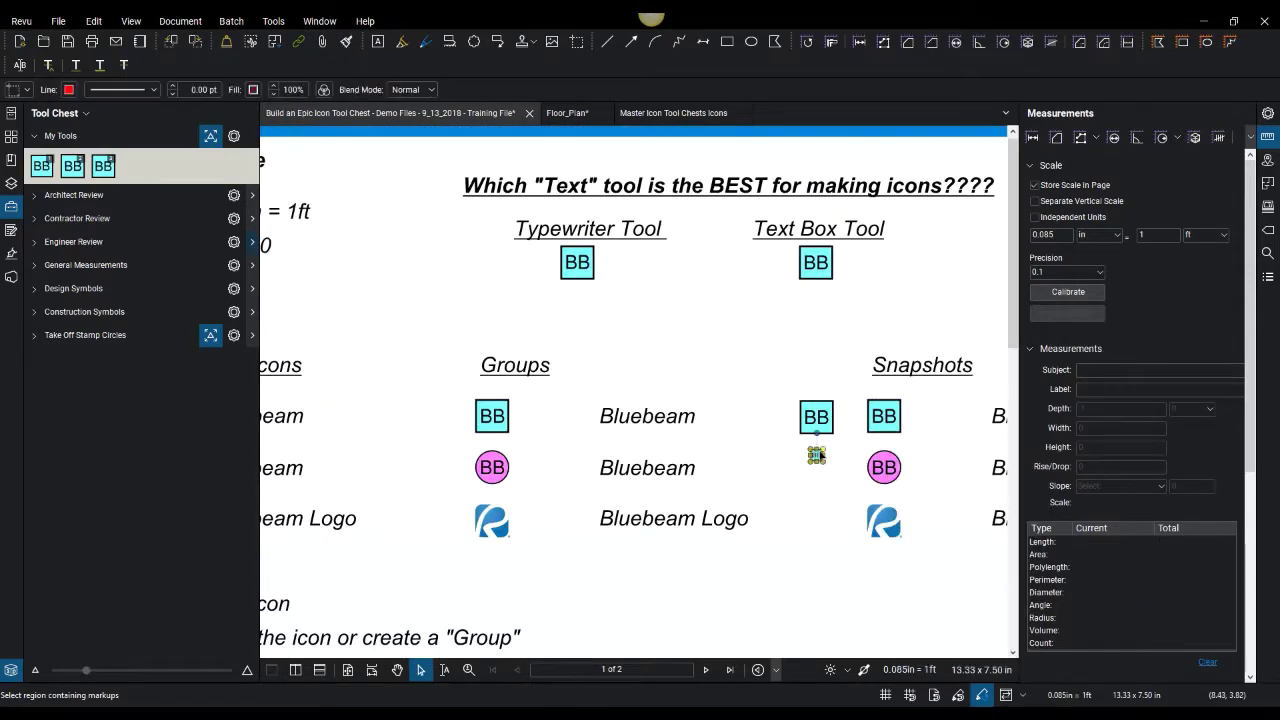
key(Delete)
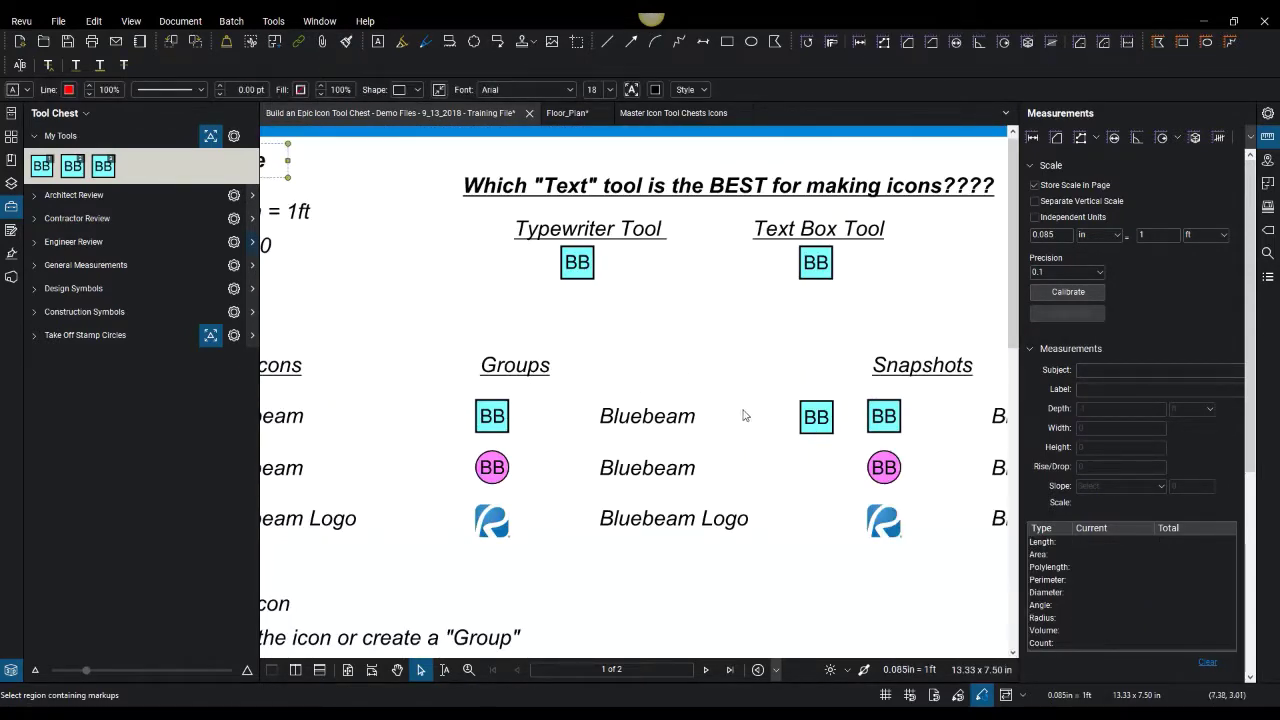
- View the icon sheet in the Master Icon Tool Chests Icons document and return to the Icon Template training file
scroll(743, 411, down, 3)
scroll(744, 411, up, 4)
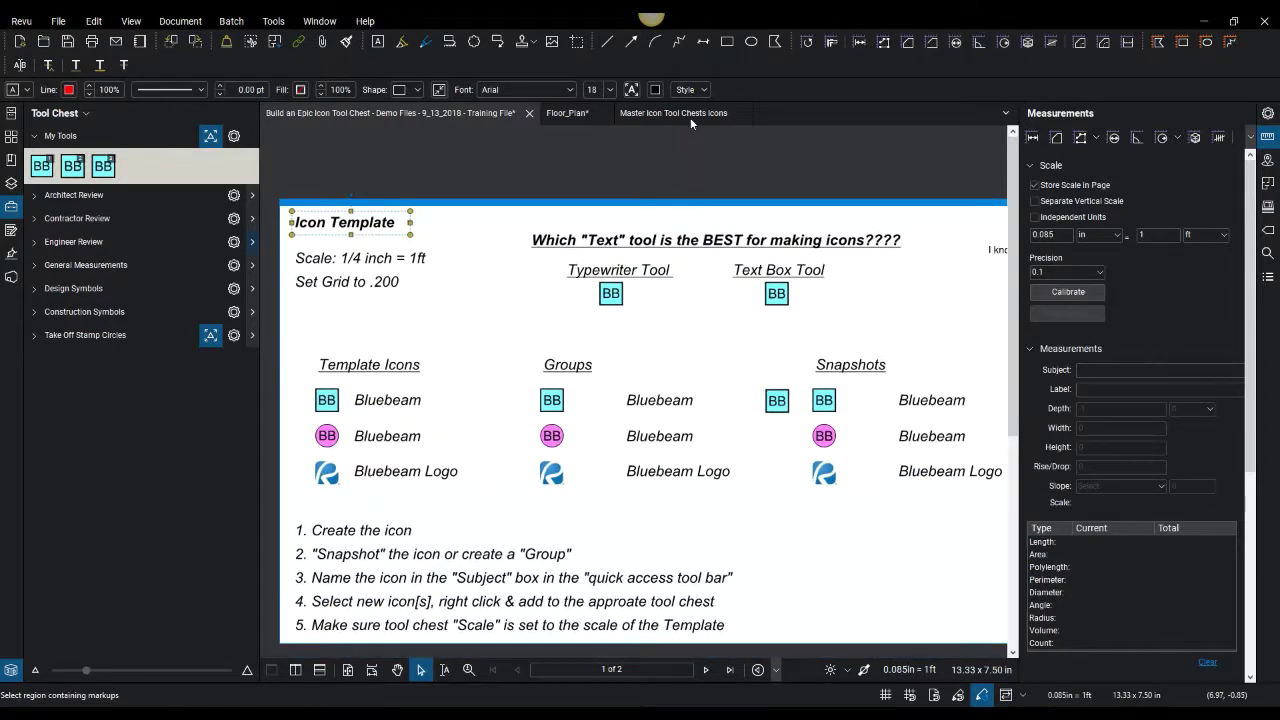
click(692, 116)
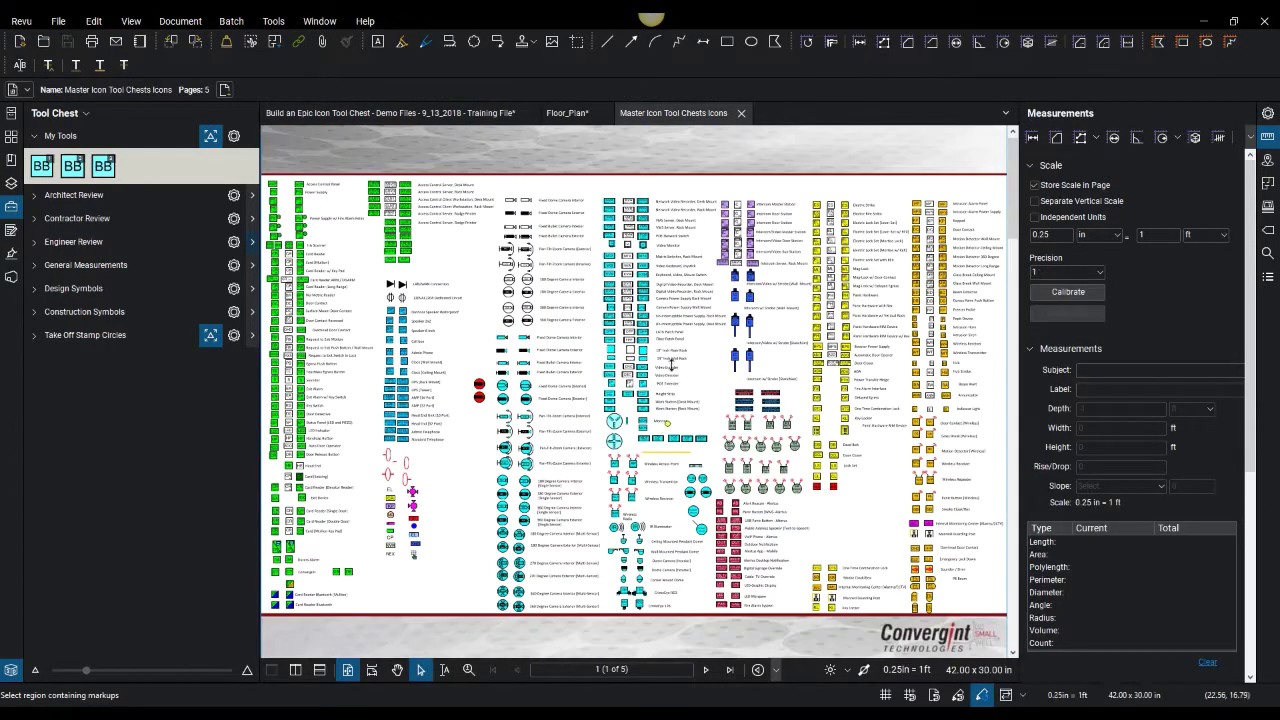
click(476, 116)
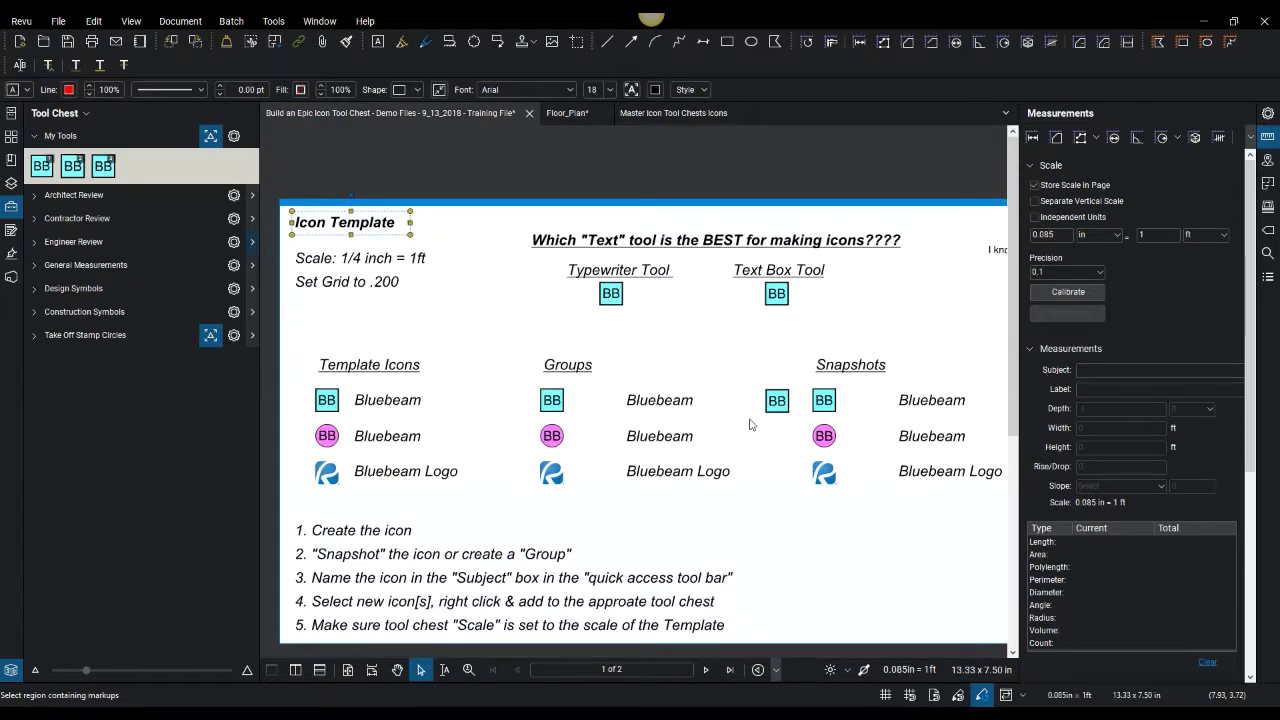
- Change the pasted BB snapshot's cyan fill to orange with the Change Colors command and check the recoloured icon
click(779, 401)
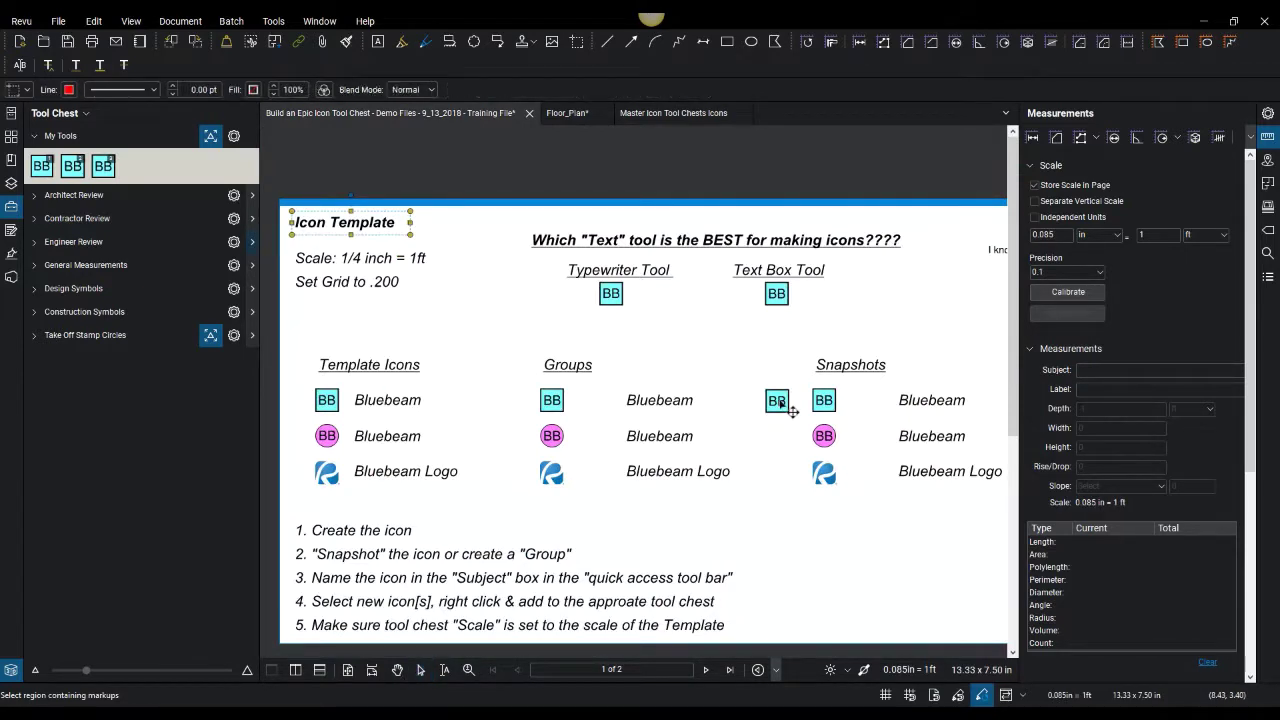
right_click(779, 401)
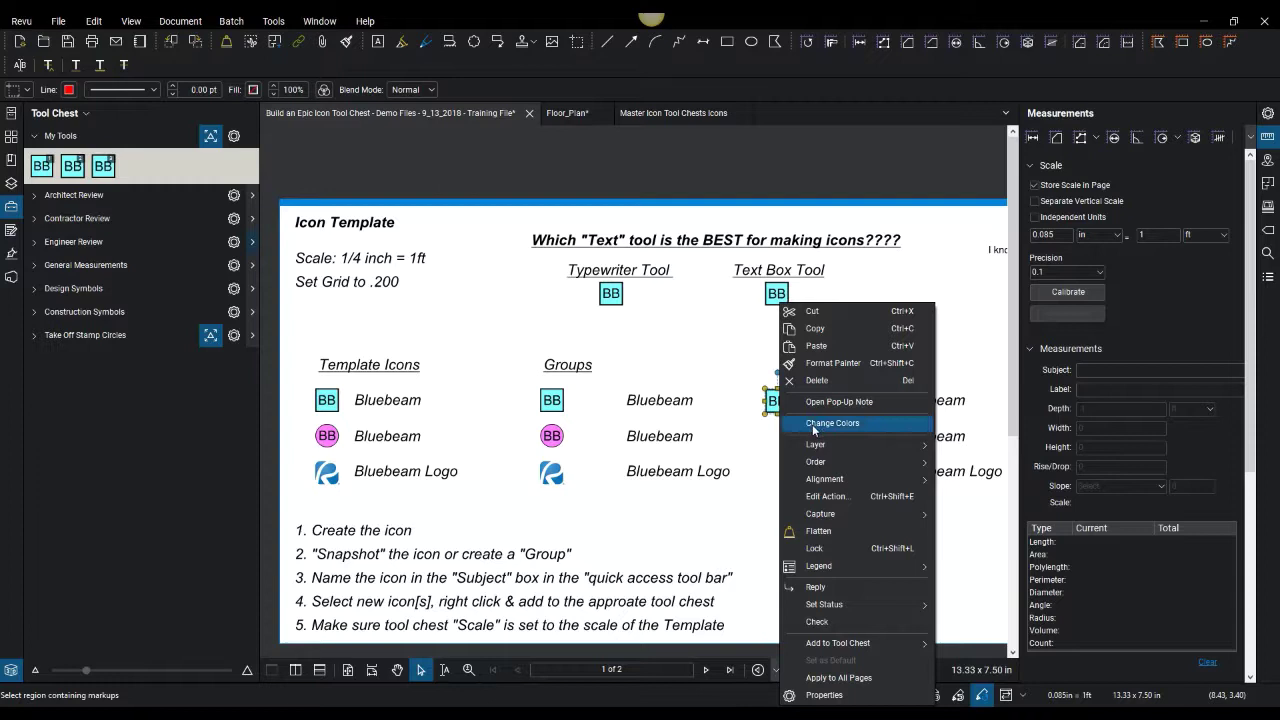
click(820, 423)
click(569, 234)
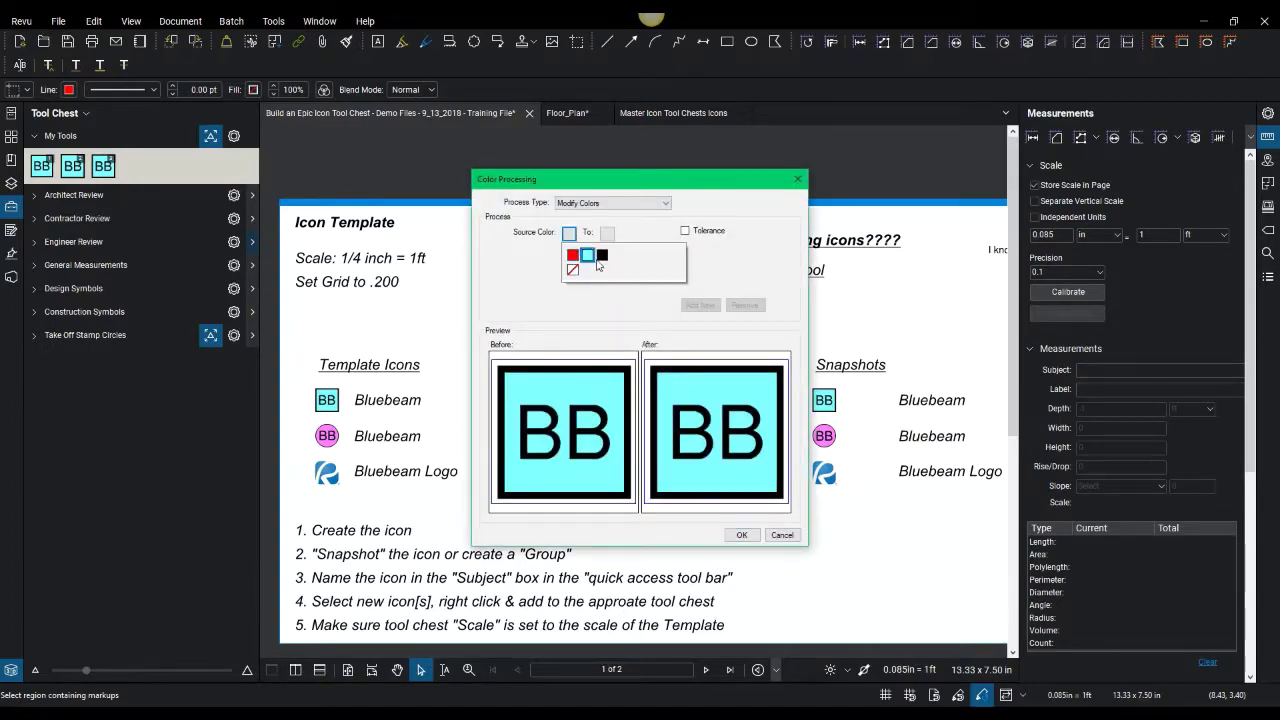
click(594, 262)
click(607, 233)
click(627, 288)
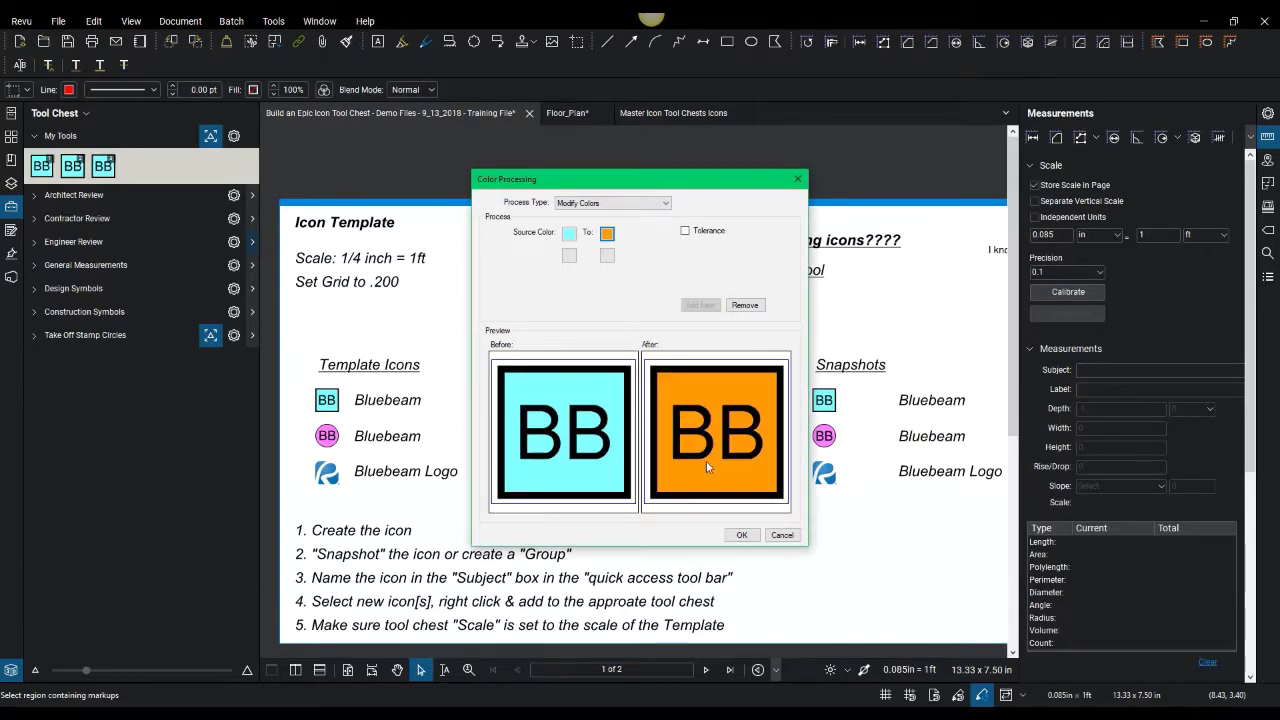
click(738, 536)
scroll(778, 401, up, 3)
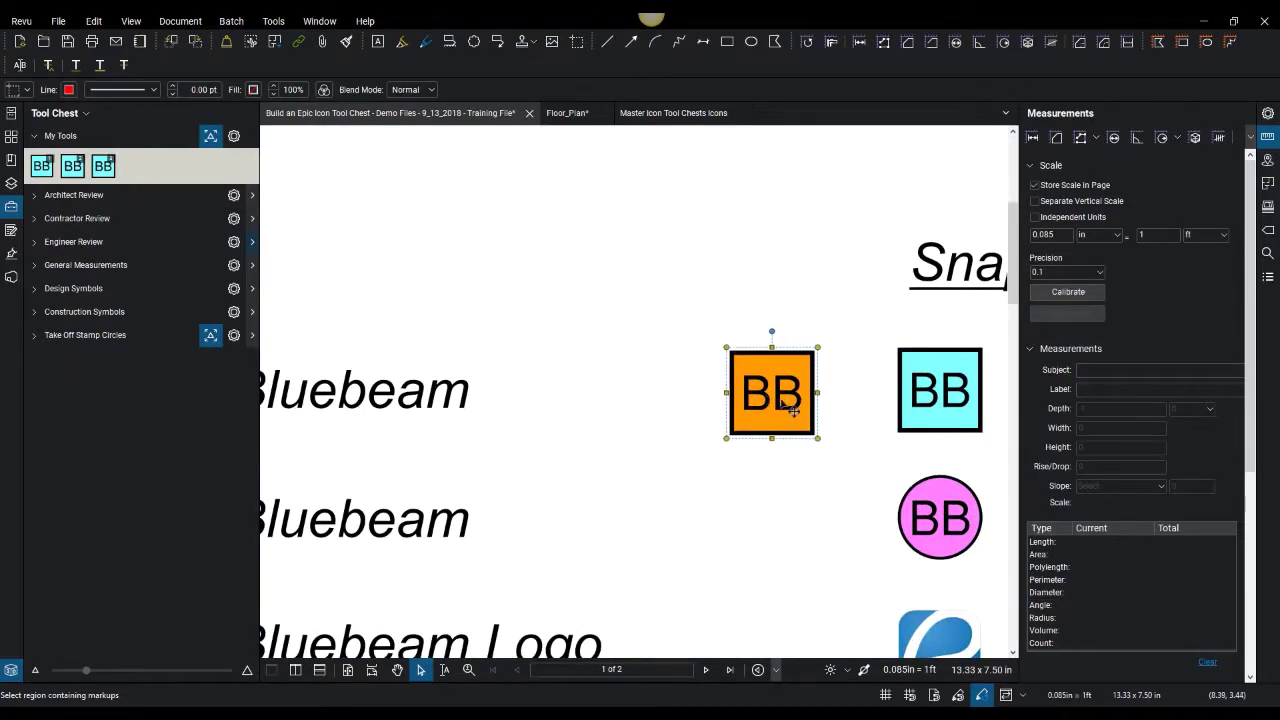
scroll(778, 401, down, 4)
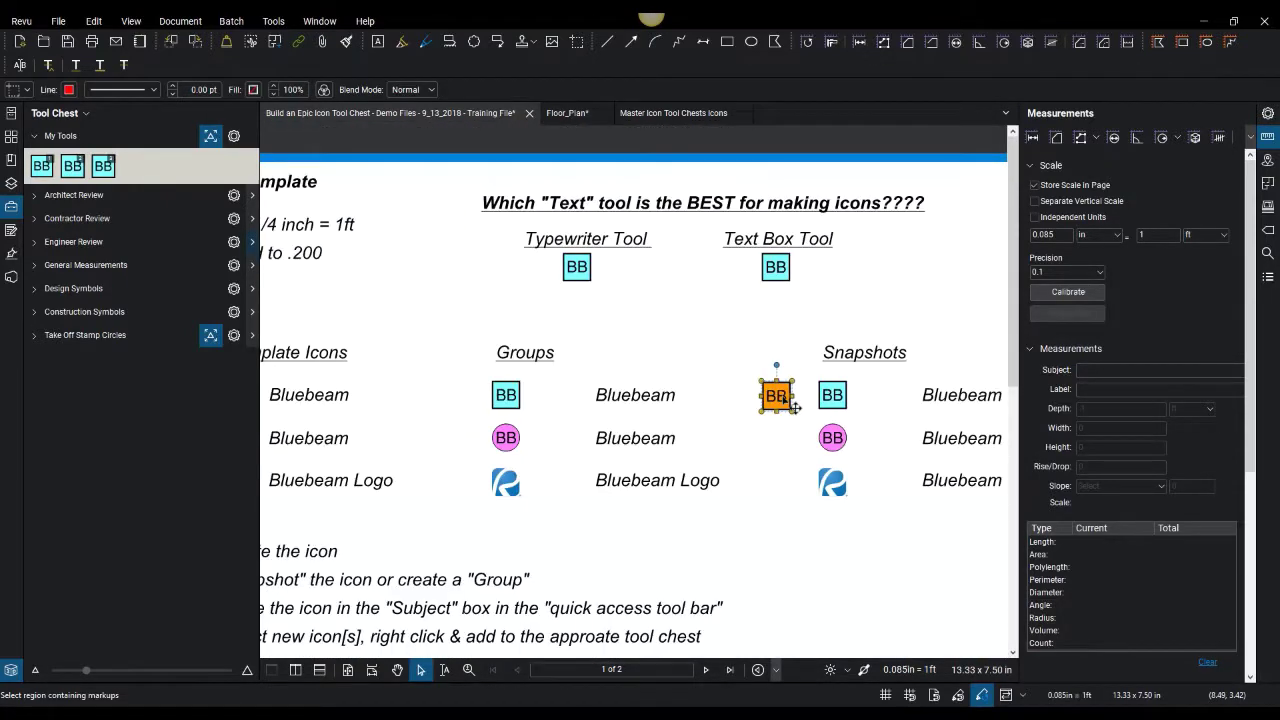
scroll(795, 407, down, 2)
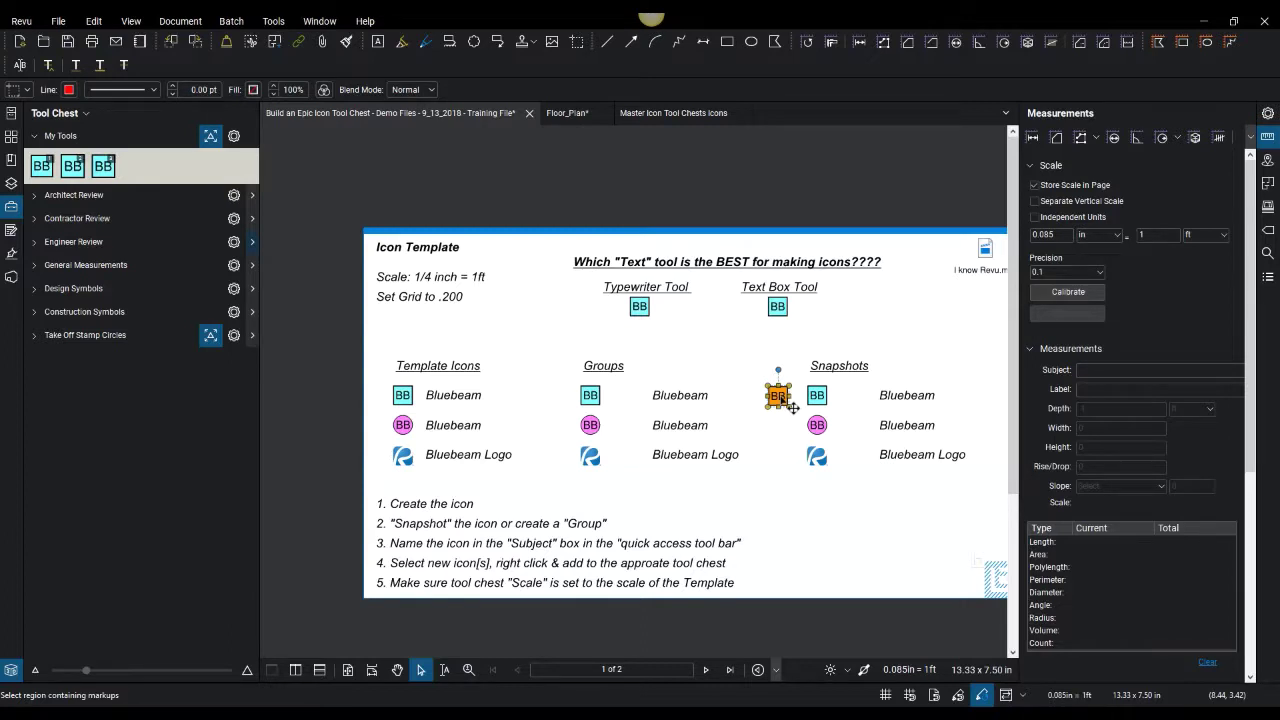
- Delete the orange BB snapshot from the Snapshots column and clear the selection
key(Delete)
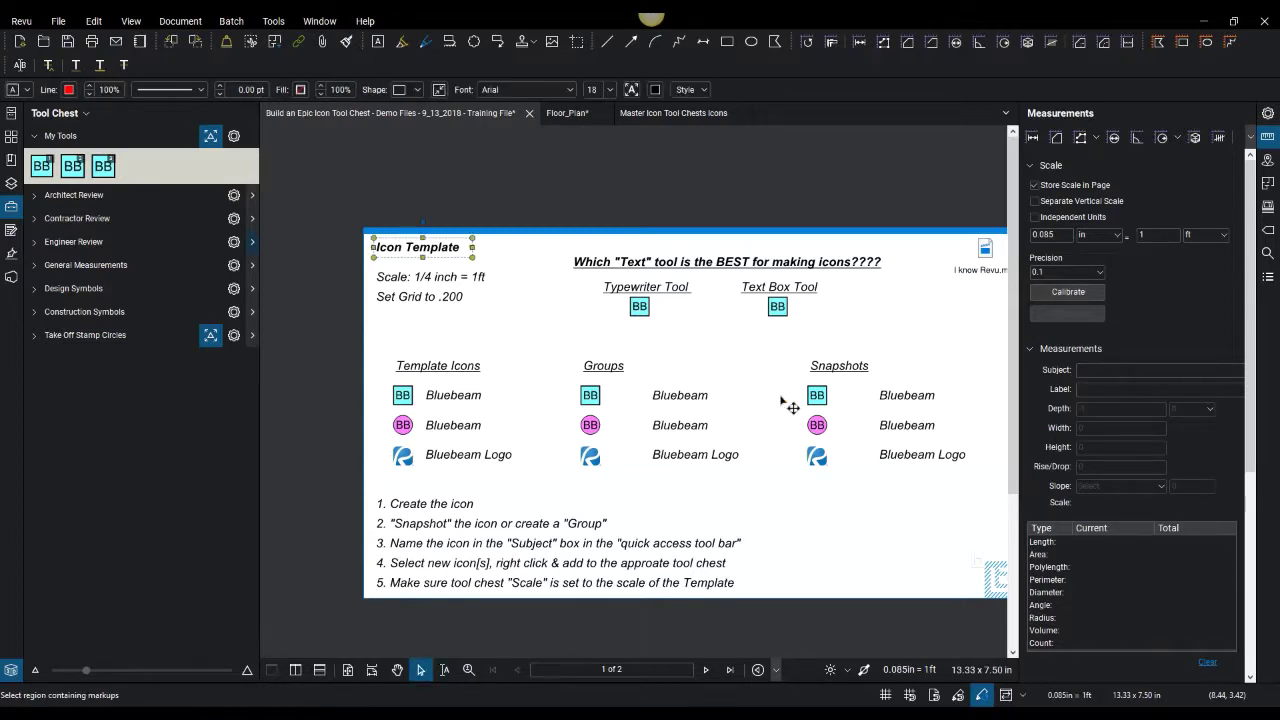
key(Escape)
drag(781, 400, 727, 370)
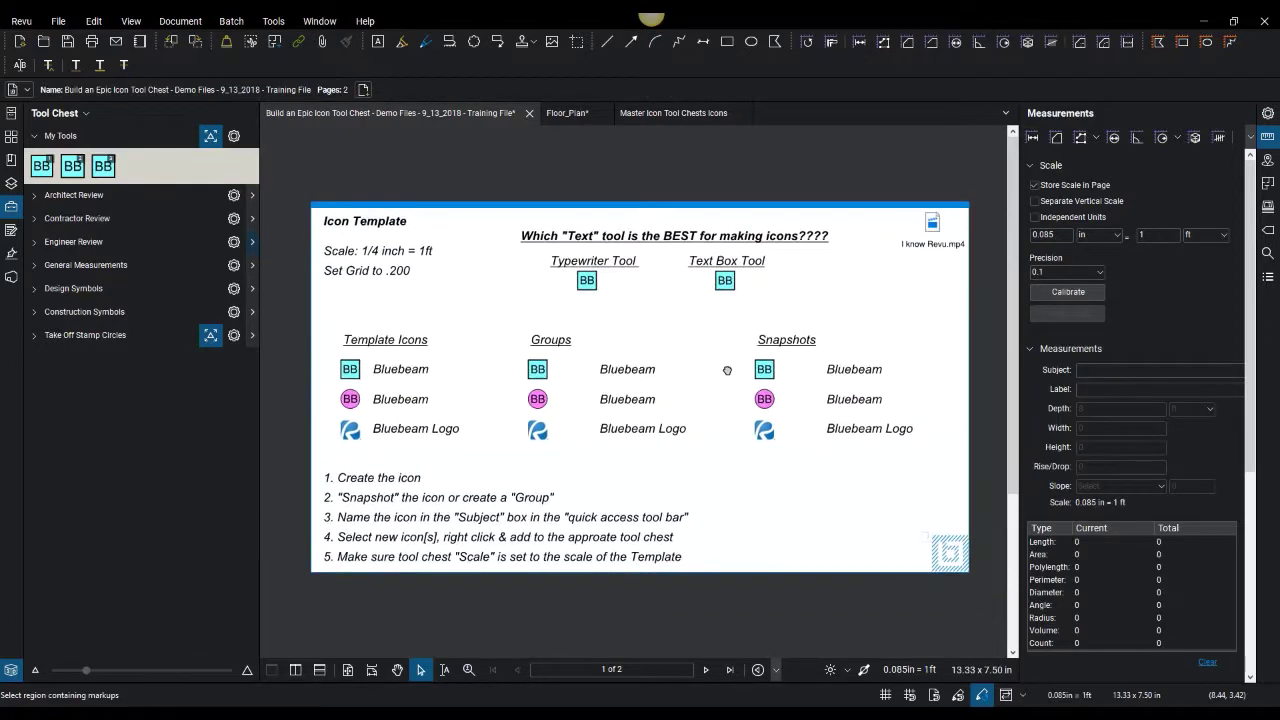